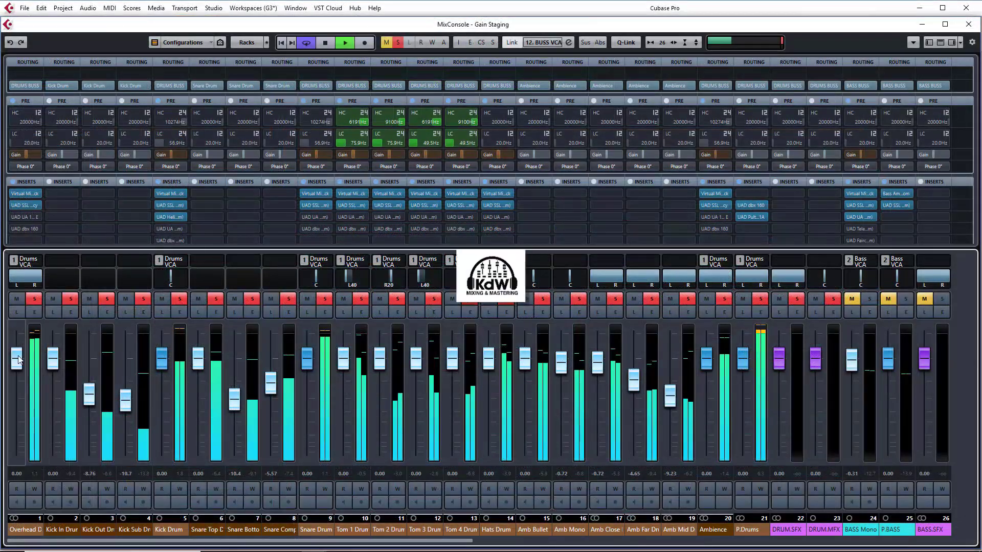
Lower the overhead drum channel's fader to about -12.1 dB and the Kick Drum channel's fader to -2.59 dB
{"action": "left_click_drag", "start_coordinate": [18, 359], "coordinate": [18, 411]}
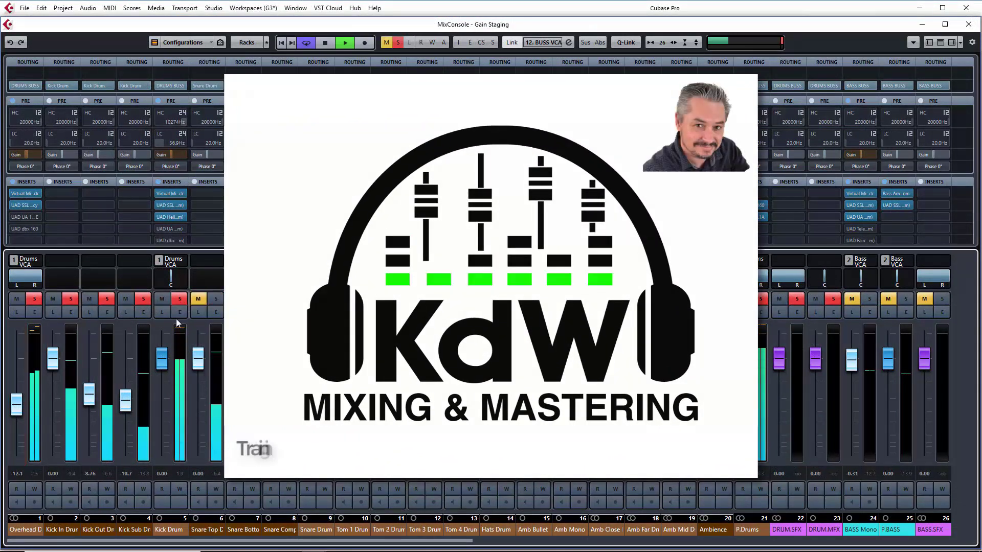
{"action": "left_click_drag", "start_coordinate": [162, 364], "coordinate": [161, 388]}
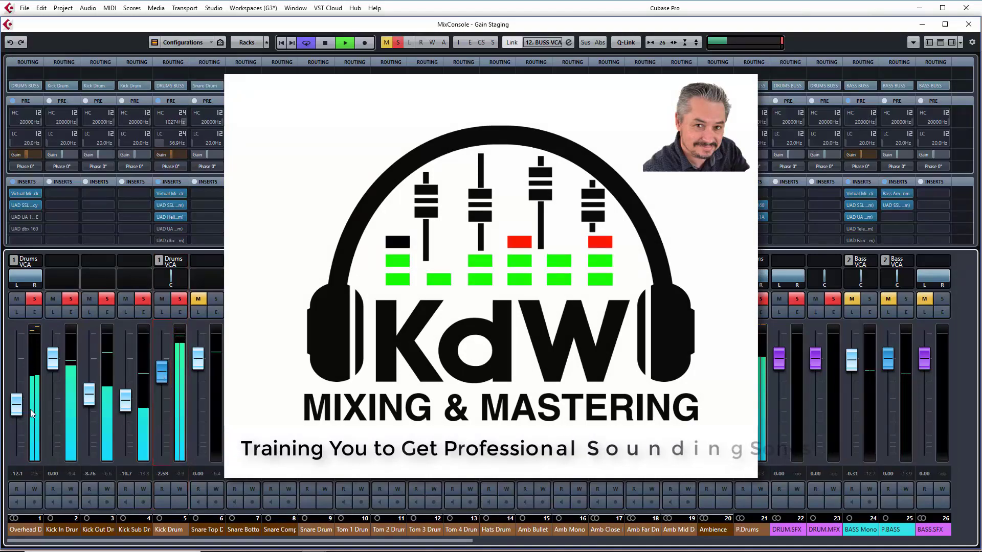
{"action": "left_click_drag", "start_coordinate": [17, 406], "coordinate": [12, 411]}
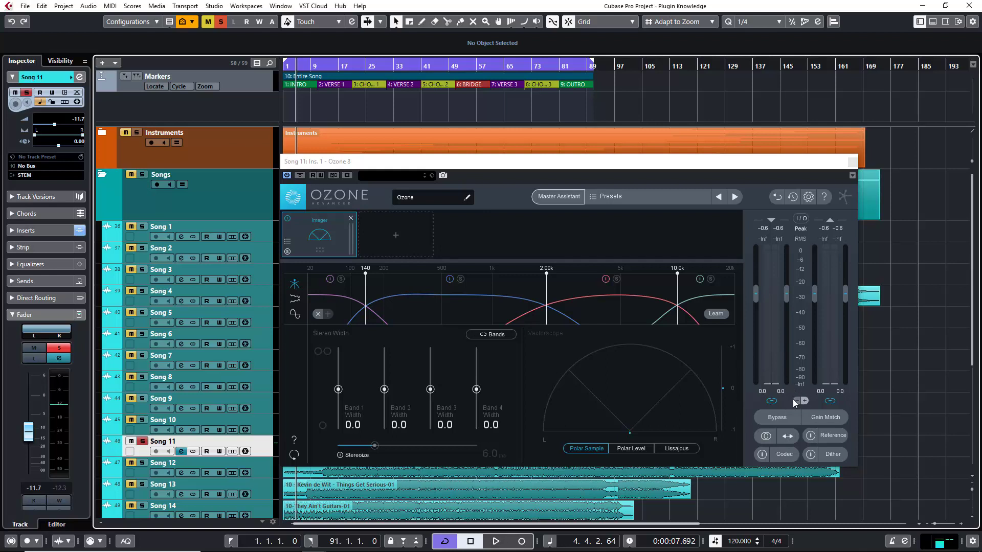
View the Imager module's preset list, close it, and toggle the module's bypass on and off
{"action": "left_click", "coordinate": [288, 241]}
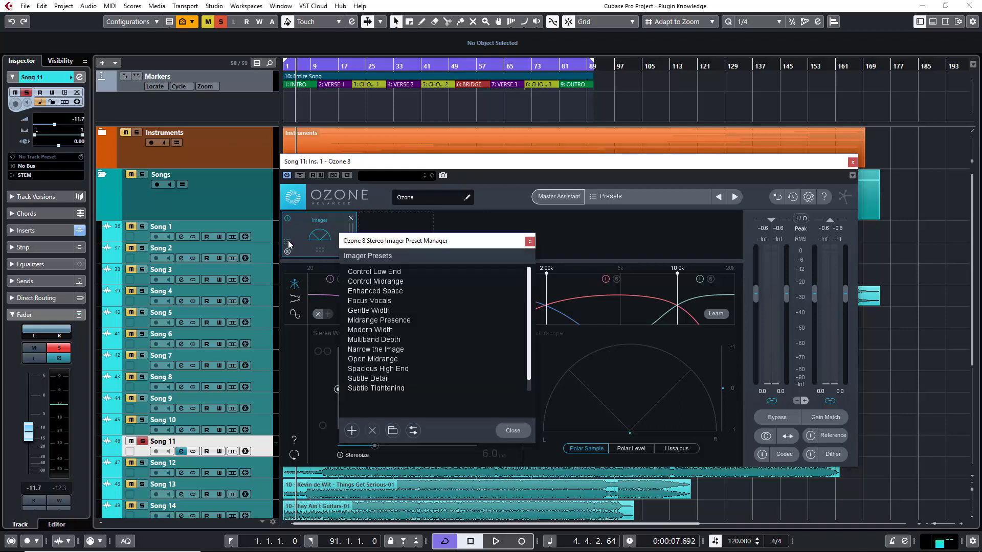
{"action": "left_click", "coordinate": [530, 242]}
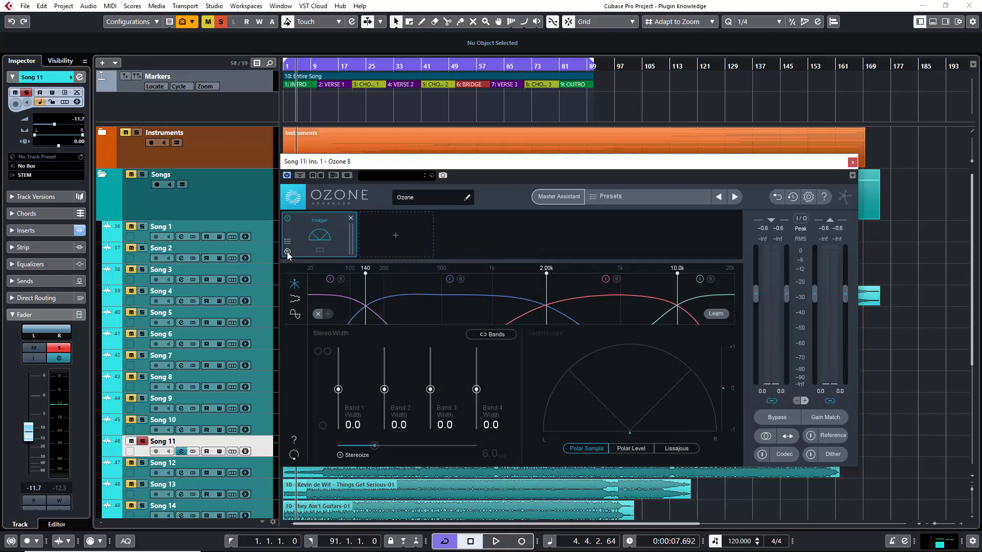
{"action": "left_click", "coordinate": [288, 219]}
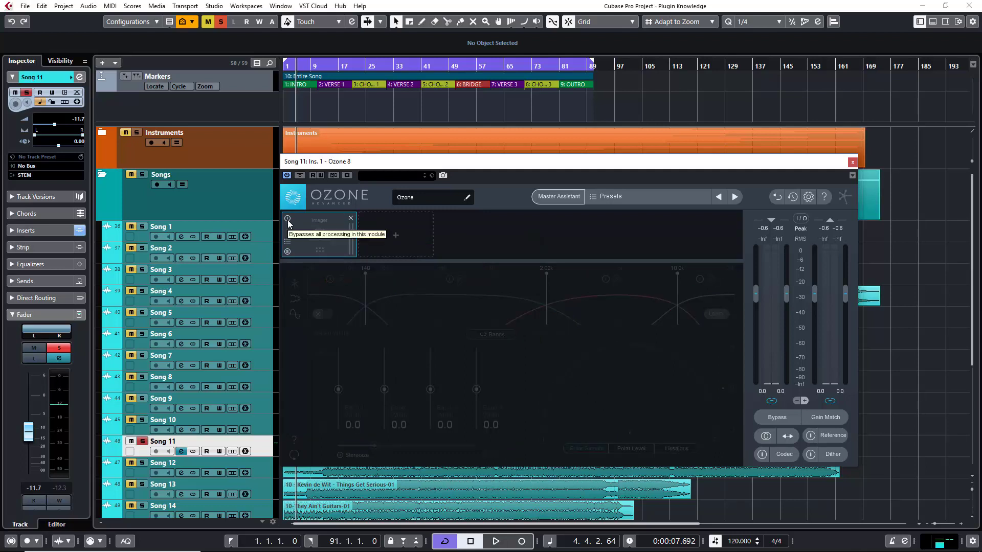
{"action": "left_click", "coordinate": [287, 219]}
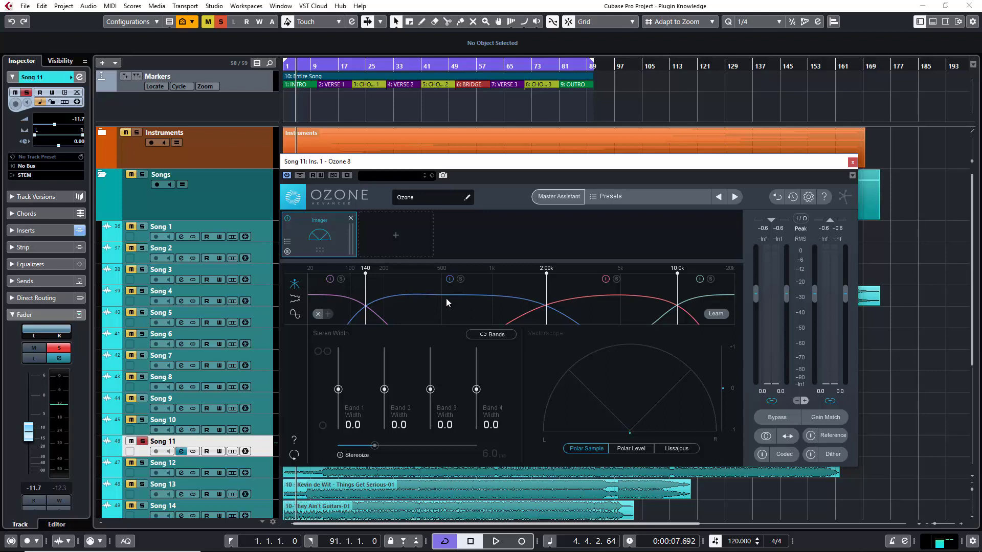
Remove the two highest frequency bands from the Imager, leaving only the 140 Hz crossover
{"action": "right_click", "coordinate": [701, 296]}
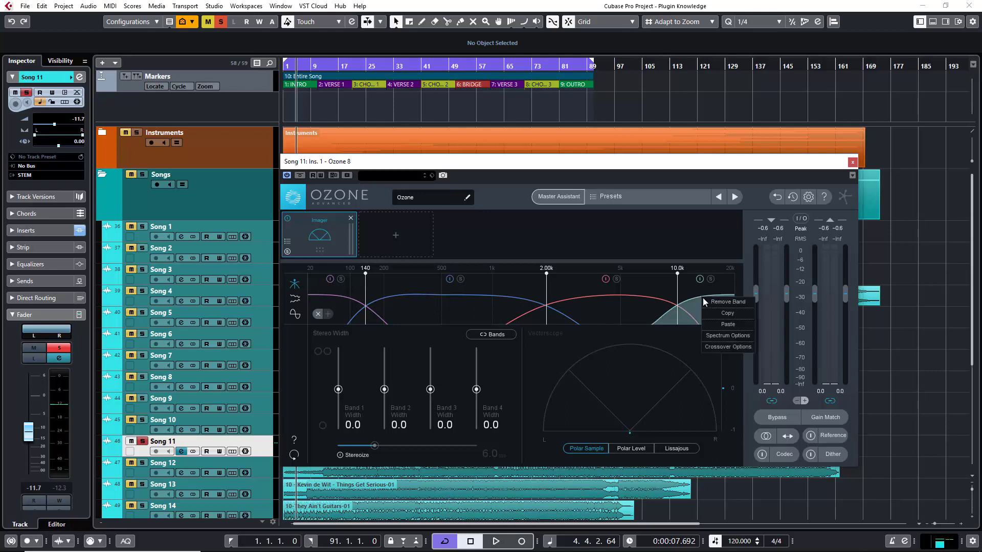
{"action": "left_click", "coordinate": [714, 302]}
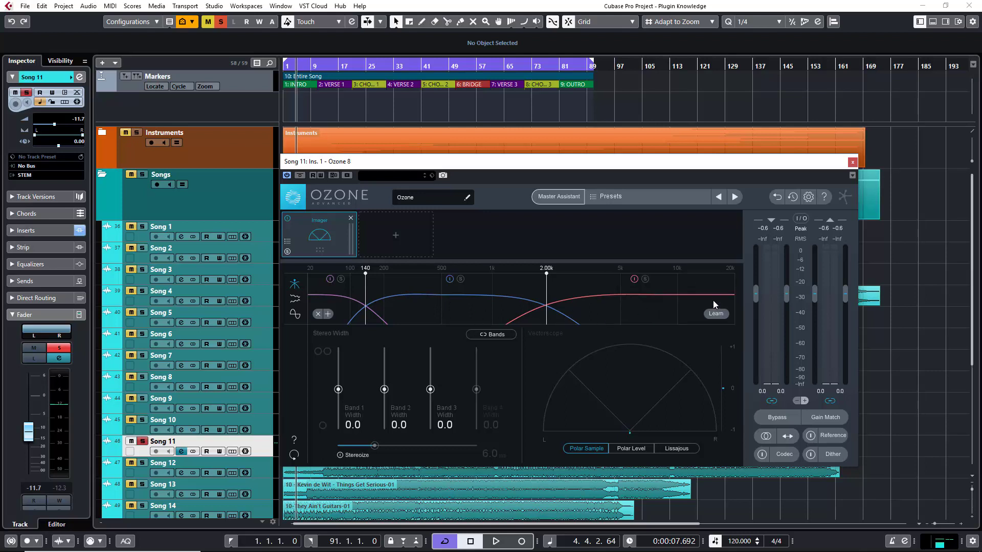
{"action": "right_click", "coordinate": [655, 296]}
{"action": "left_click", "coordinate": [665, 311]}
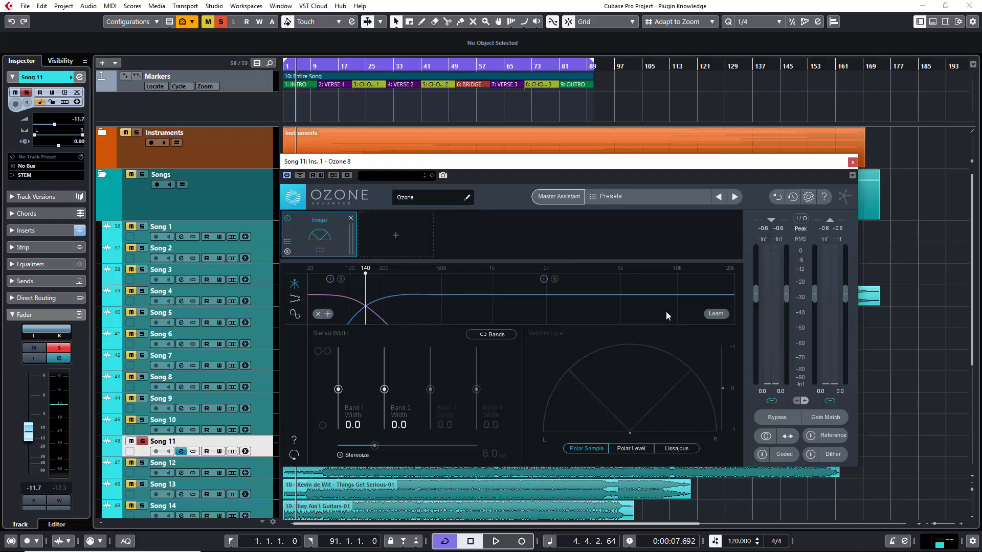
Add two bands back above the 140 Hz crossover, restoring four bands with crossovers at 2.00 kHz and 10.0 kHz
{"action": "right_click", "coordinate": [663, 305]}
{"action": "left_click", "coordinate": [673, 310]}
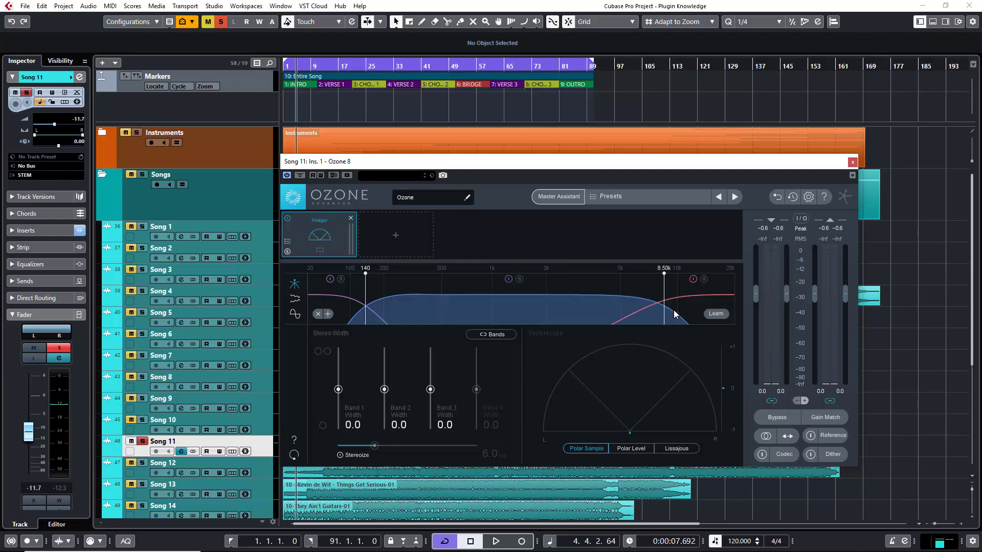
{"action": "right_click", "coordinate": [680, 303]}
{"action": "left_click", "coordinate": [691, 310]}
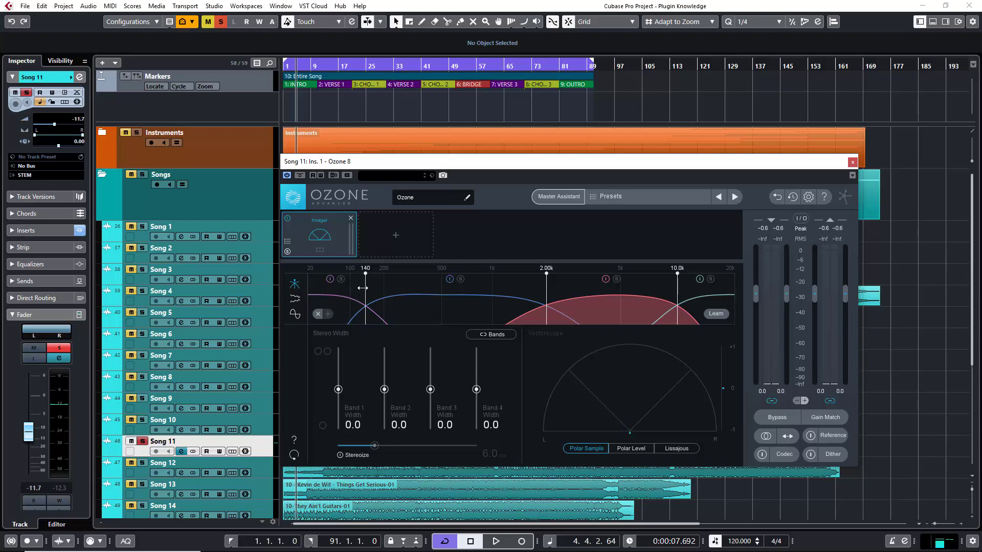
Toggle band 1's bypass on and off and cycle the Imager's upper display through its three views, returning to the spectrum
{"action": "left_click", "coordinate": [330, 280]}
{"action": "left_click", "coordinate": [331, 280]}
{"action": "left_click", "coordinate": [296, 299]}
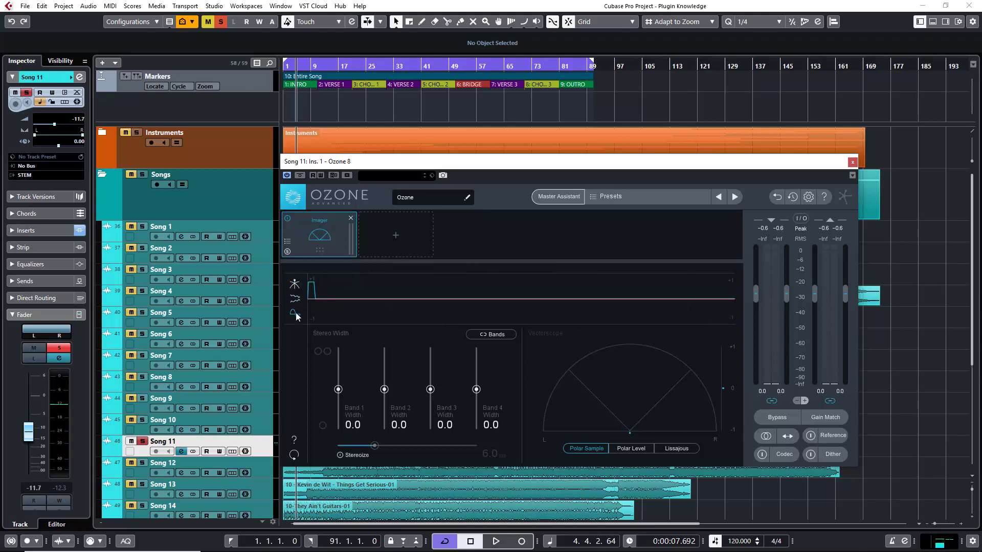
{"action": "left_click", "coordinate": [295, 312]}
{"action": "left_click", "coordinate": [297, 285]}
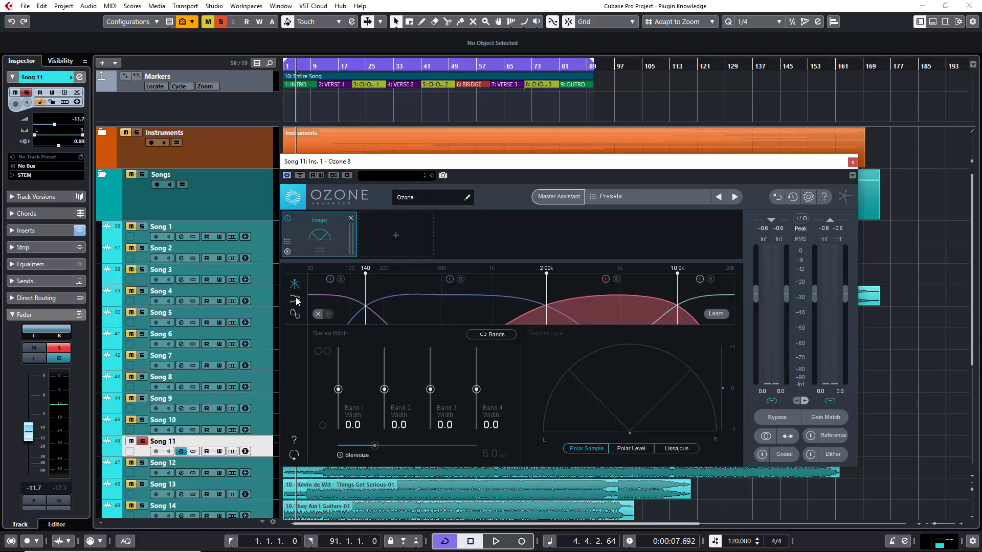
{"action": "left_click", "coordinate": [296, 314]}
{"action": "left_click", "coordinate": [296, 299]}
{"action": "left_click", "coordinate": [295, 286]}
View the vectorscope's Polar Level and Lissajous modes and return it to Polar Sample
{"action": "left_click", "coordinate": [630, 447]}
{"action": "left_click", "coordinate": [675, 449]}
{"action": "left_click", "coordinate": [643, 447]}
{"action": "left_click", "coordinate": [587, 448]}
Try narrowing Band 1's width, reset it to 0.0, and toggle Stereoize on and off
{"action": "left_click_drag", "start_coordinate": [338, 389], "coordinate": [341, 420]}
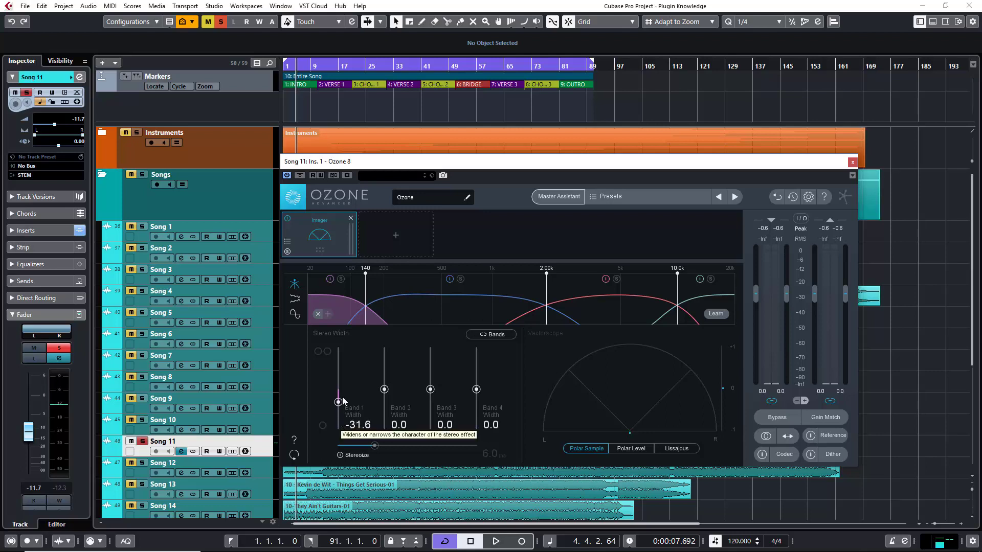
{"action": "left_click_drag", "start_coordinate": [342, 401], "coordinate": [339, 389]}
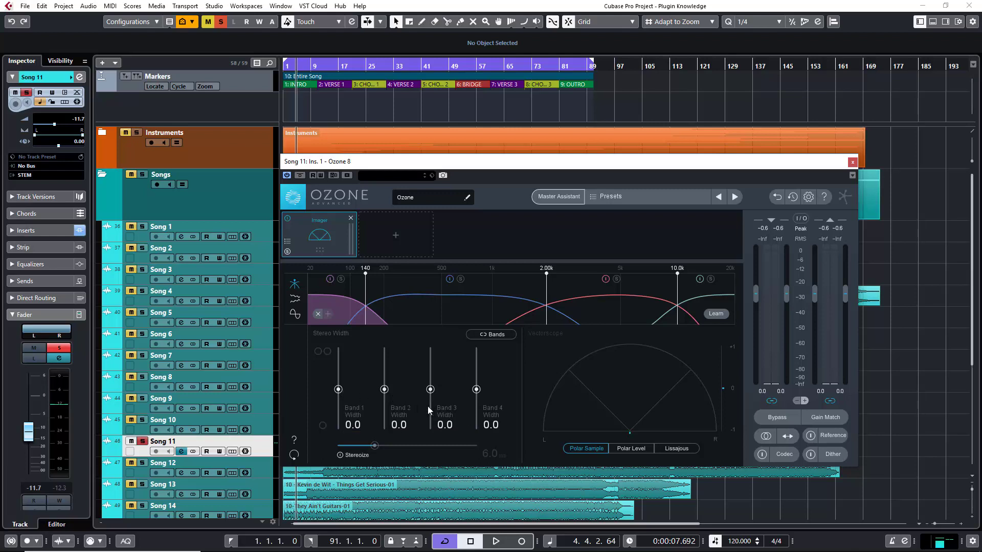
{"action": "left_click", "coordinate": [340, 455]}
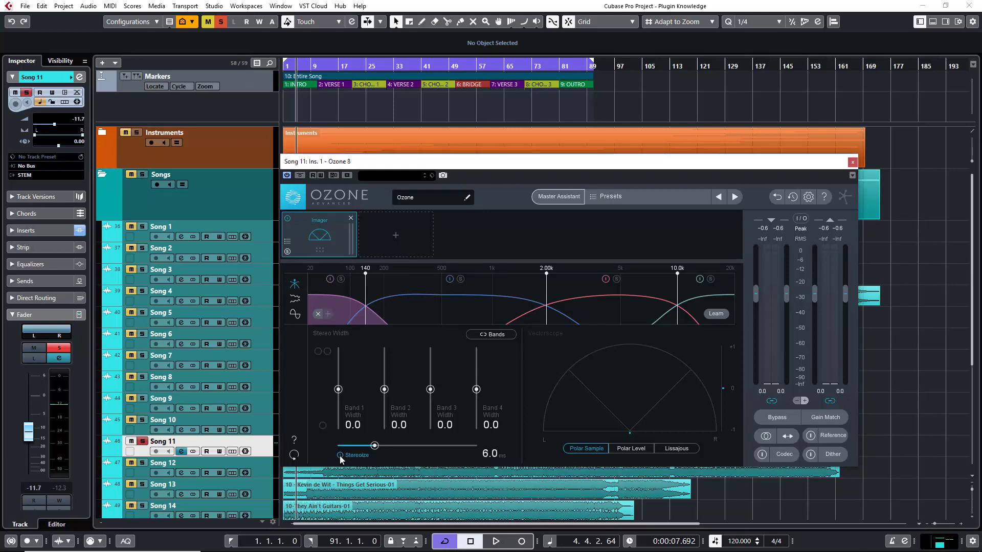
{"action": "left_click", "coordinate": [340, 455]}
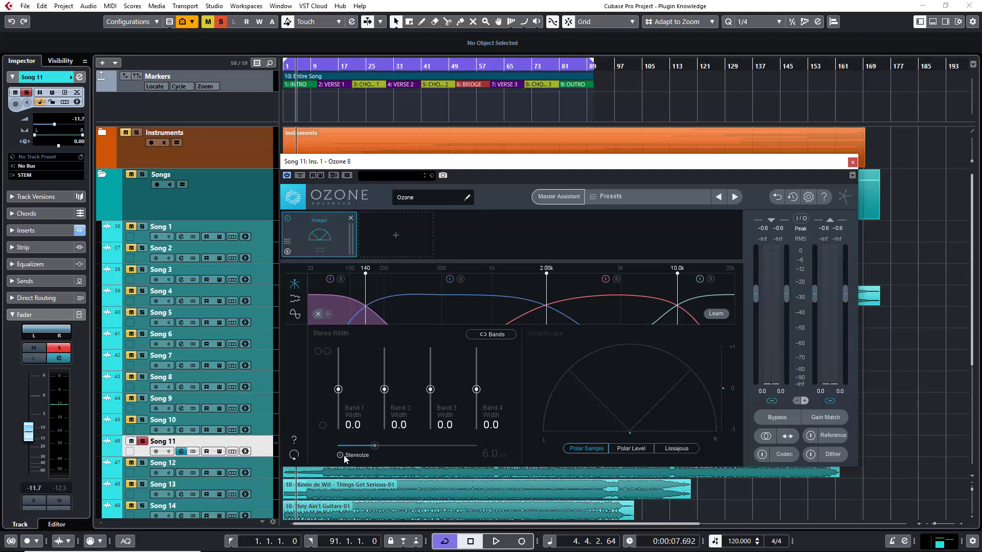
{"action": "left_click", "coordinate": [340, 455]}
{"action": "left_click", "coordinate": [340, 455]}
Play the song with the Imager module bypassed, re-enable the module to compare, and stop playback
{"action": "left_click", "coordinate": [288, 220]}
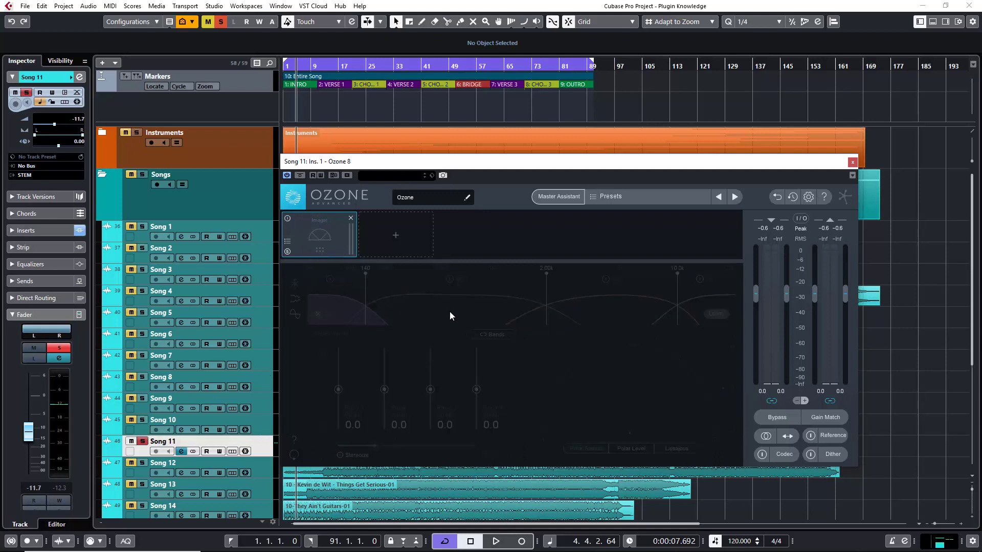
{"action": "key", "text": "space"}
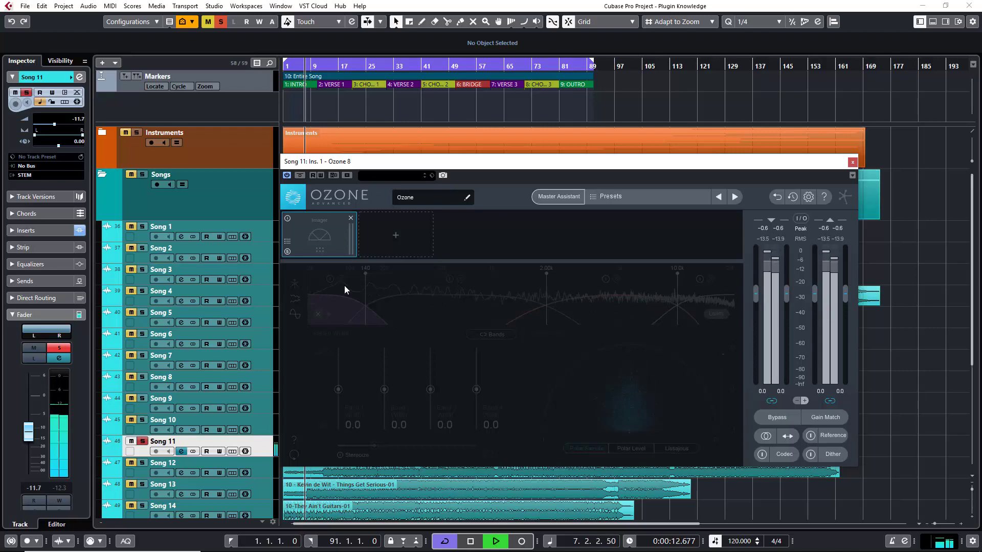
{"action": "left_click", "coordinate": [287, 218]}
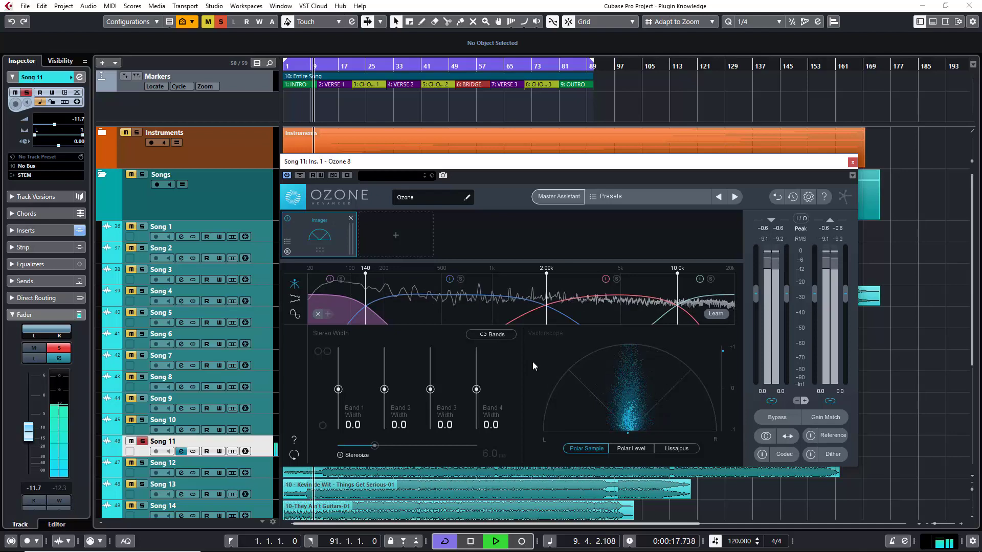
{"action": "key", "text": "space"}
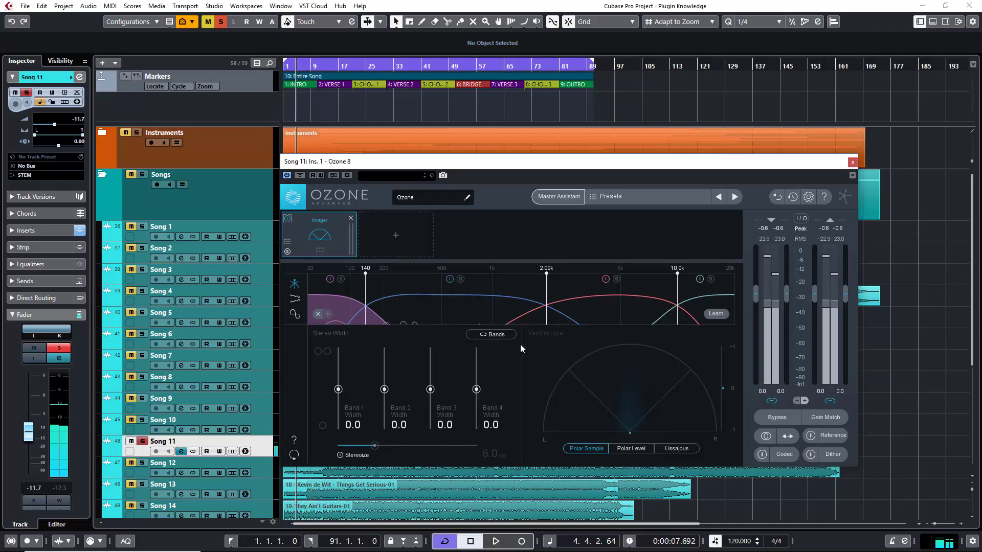
Examine the song's stereo image during playback in the vectorscope's Polar Sample, Polar Level and Lissajous modes, ending on Polar Sample
{"action": "key", "text": "space"}
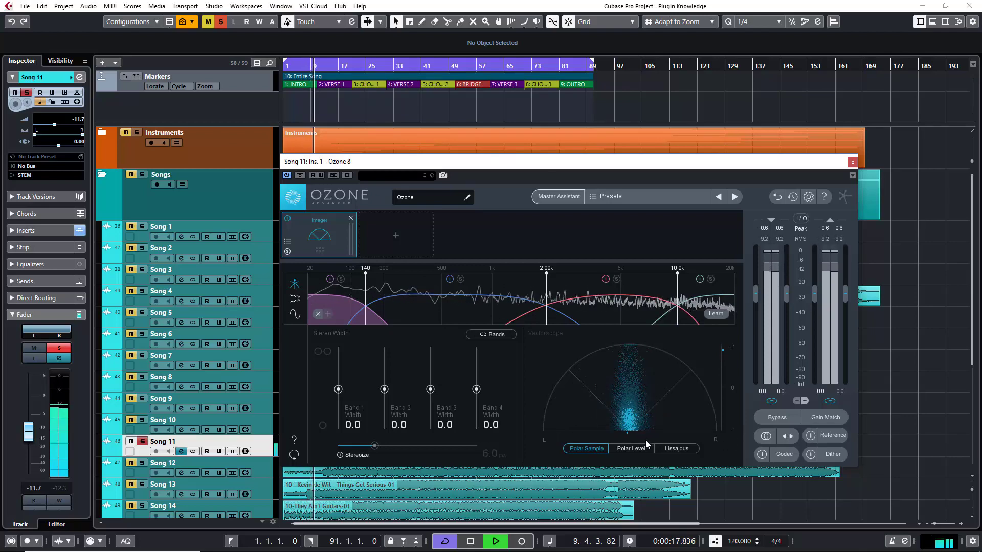
{"action": "left_click", "coordinate": [632, 449]}
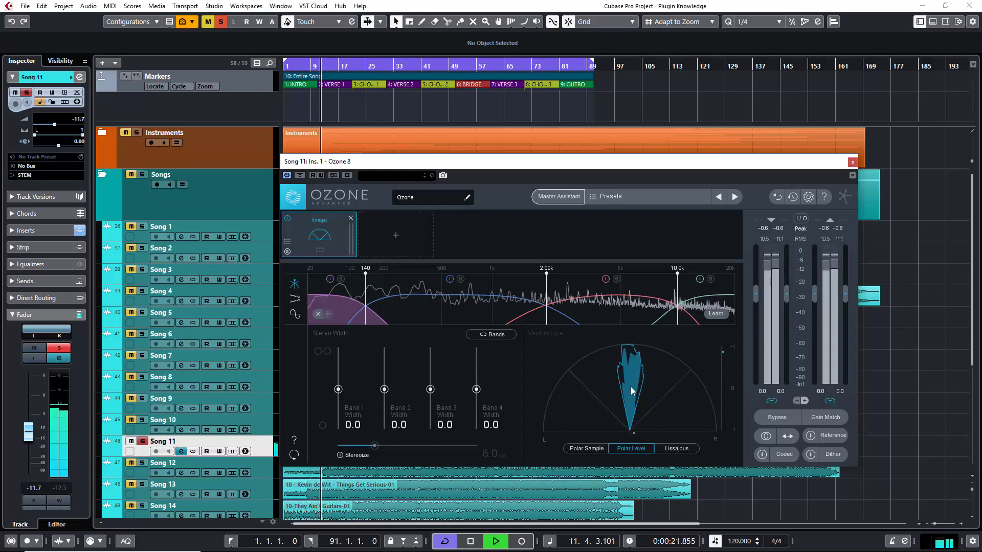
{"action": "left_click", "coordinate": [667, 447]}
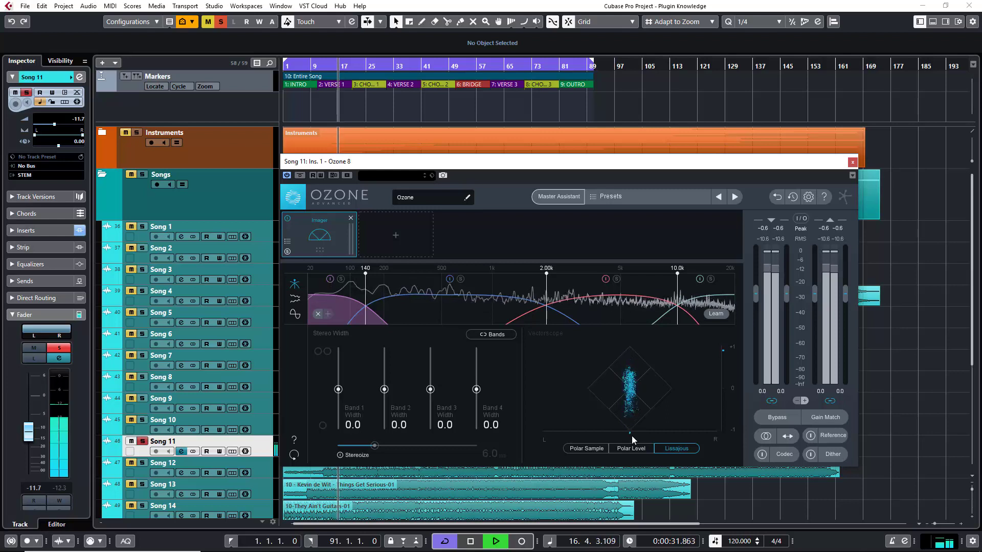
{"action": "key", "text": "space"}
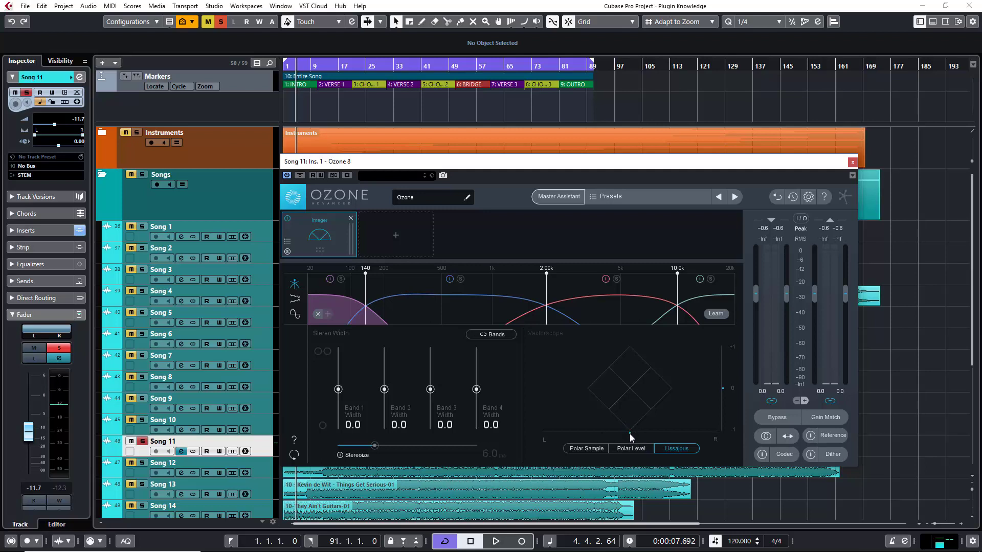
{"action": "left_click", "coordinate": [604, 448]}
{"action": "key", "text": "space"}
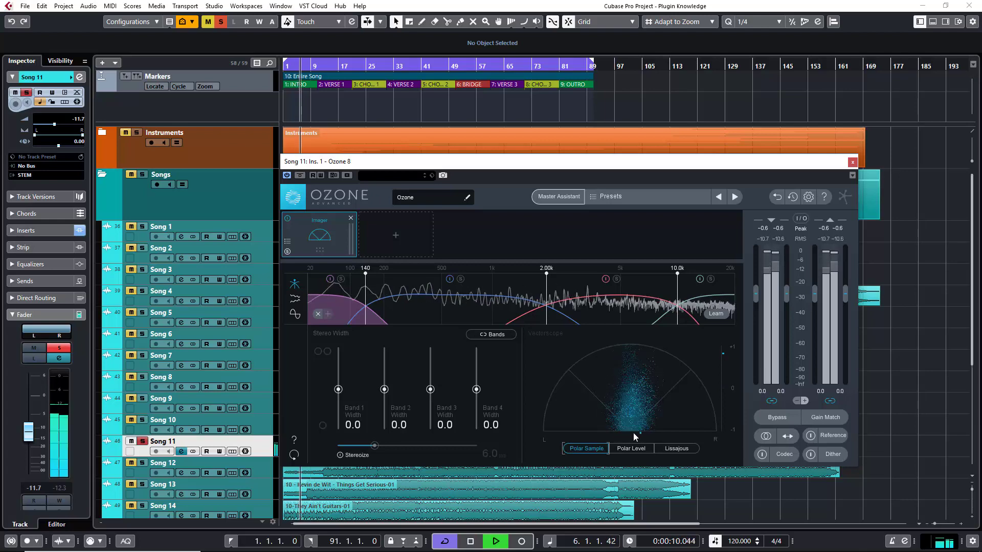
{"action": "key", "text": "space"}
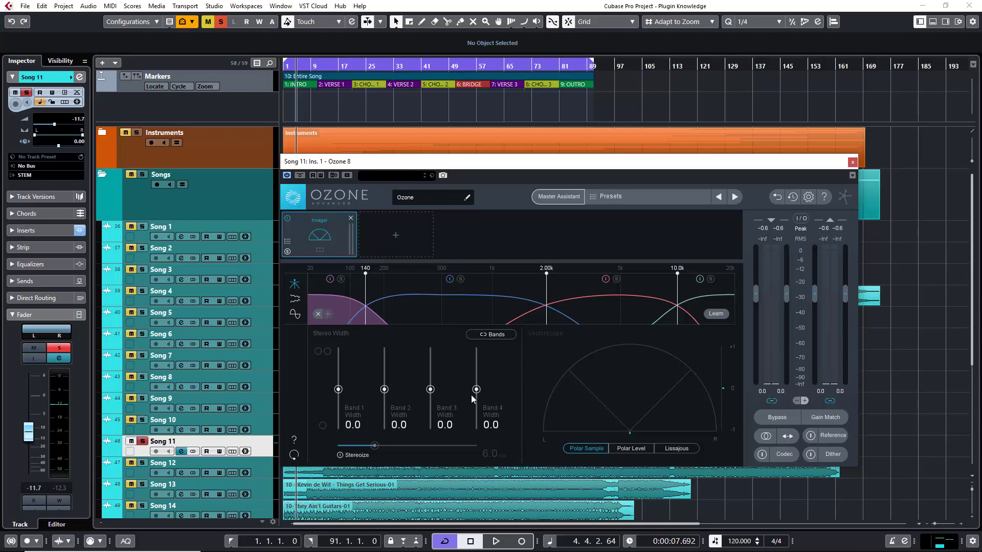
Solo band 2 and audition its width at 100 during playback, toggling the band's bypass on and off
{"action": "mouse_move", "coordinate": [476, 390]}
{"action": "left_mouse_down"}
{"action": "mouse_move", "coordinate": [477, 371]}
{"action": "mouse_move", "coordinate": [473, 392]}
{"action": "mouse_move", "coordinate": [482, 392]}
{"action": "left_mouse_up"}
{"action": "left_click", "coordinate": [487, 334]}
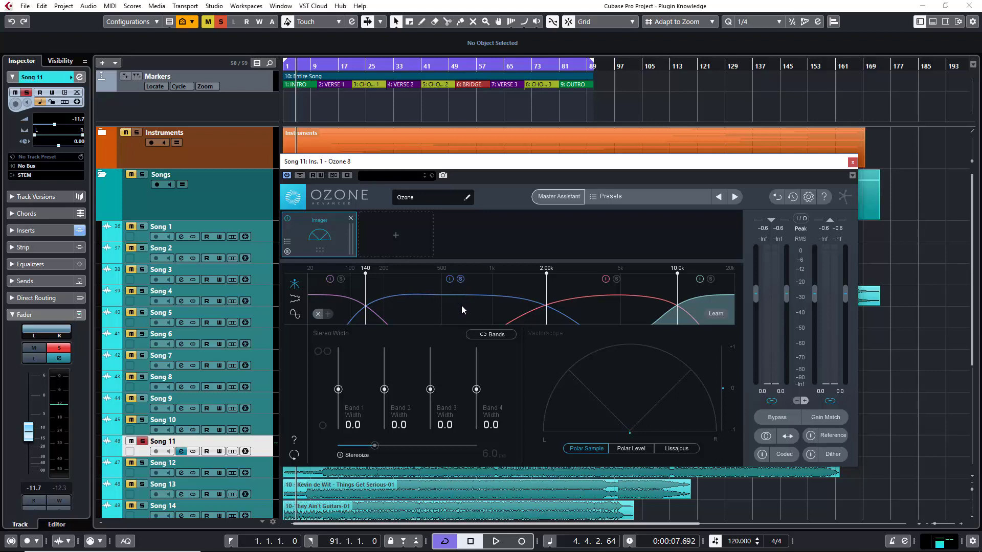
{"action": "key", "text": "space"}
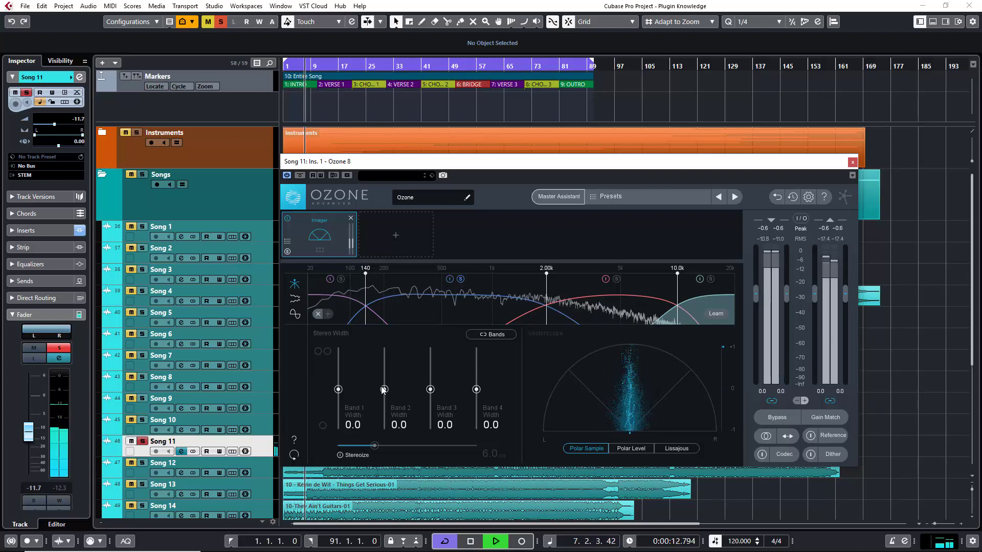
{"action": "left_click_drag", "start_coordinate": [382, 390], "coordinate": [386, 352]}
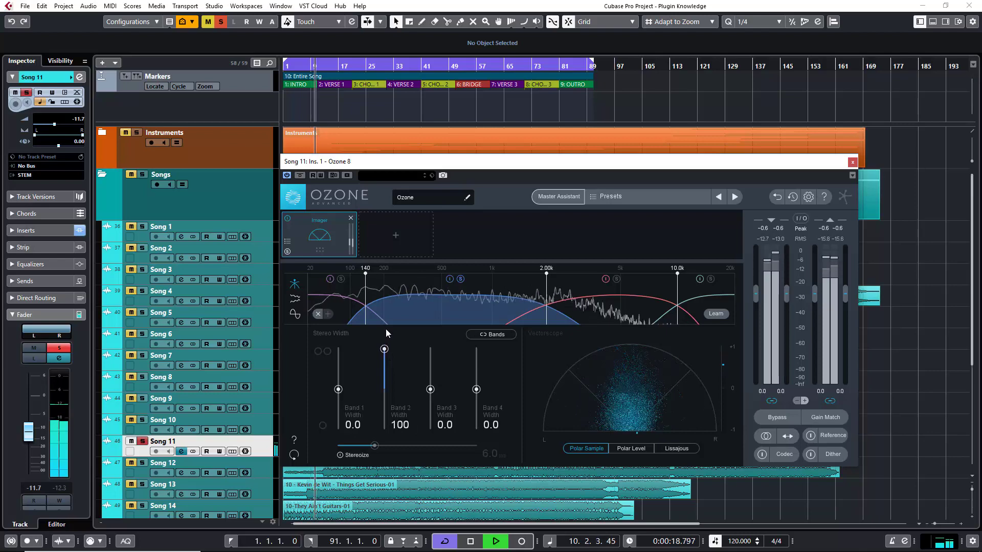
{"action": "left_click", "coordinate": [450, 279]}
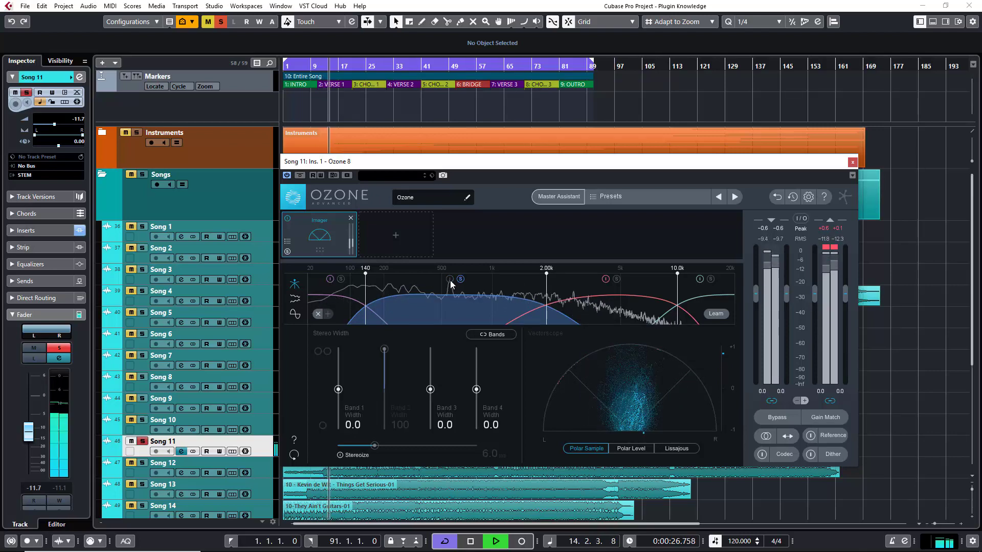
{"action": "left_click", "coordinate": [450, 279]}
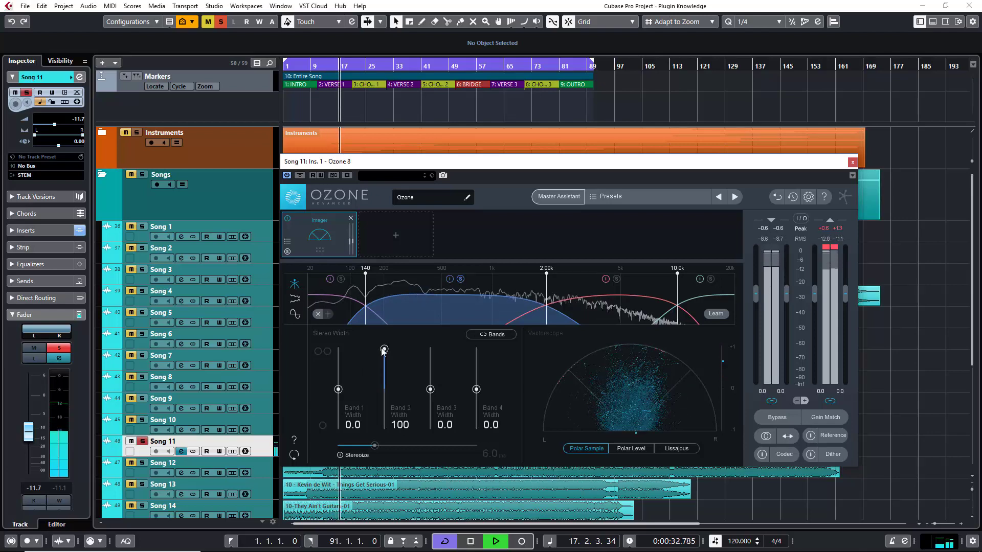
Audition the soloed band 2 at a width of -100 during playback, bypassing and re-enabling the band to compare
{"action": "left_click_drag", "start_coordinate": [384, 349], "coordinate": [388, 439]}
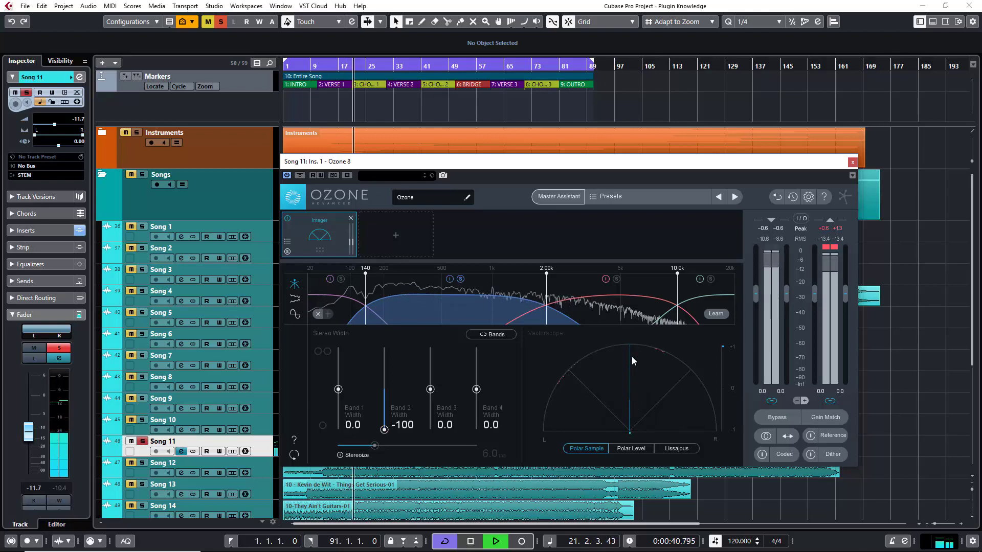
{"action": "left_click", "coordinate": [449, 280]}
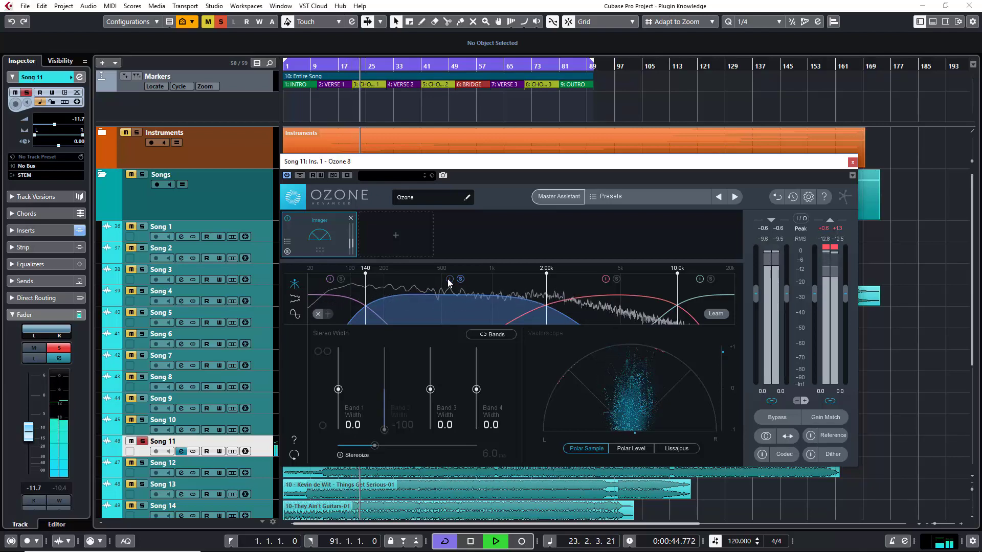
{"action": "left_click", "coordinate": [449, 279]}
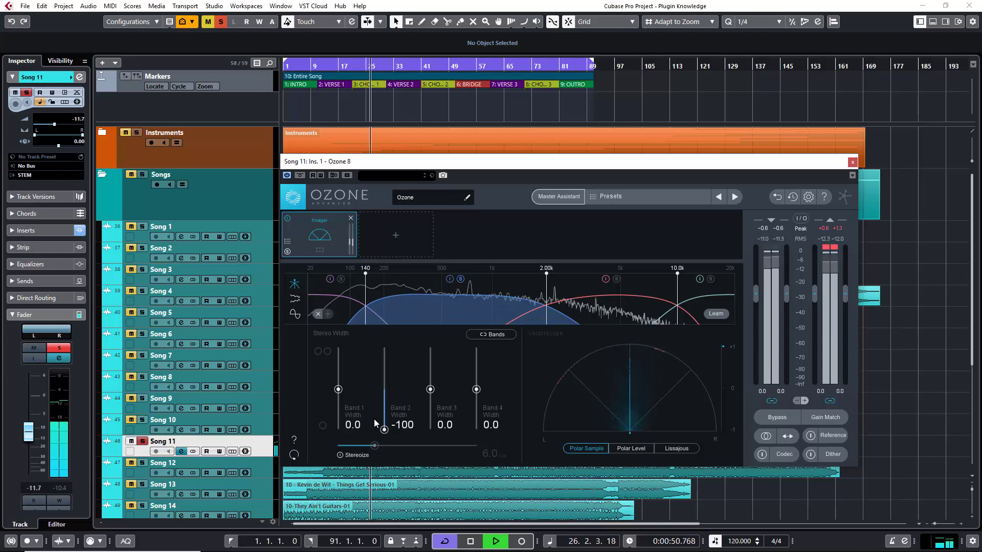
Compare band 2 at a width of 100 with the band bypassed, stop playback, and reset its width to 0.0
{"action": "left_click_drag", "start_coordinate": [384, 430], "coordinate": [388, 326]}
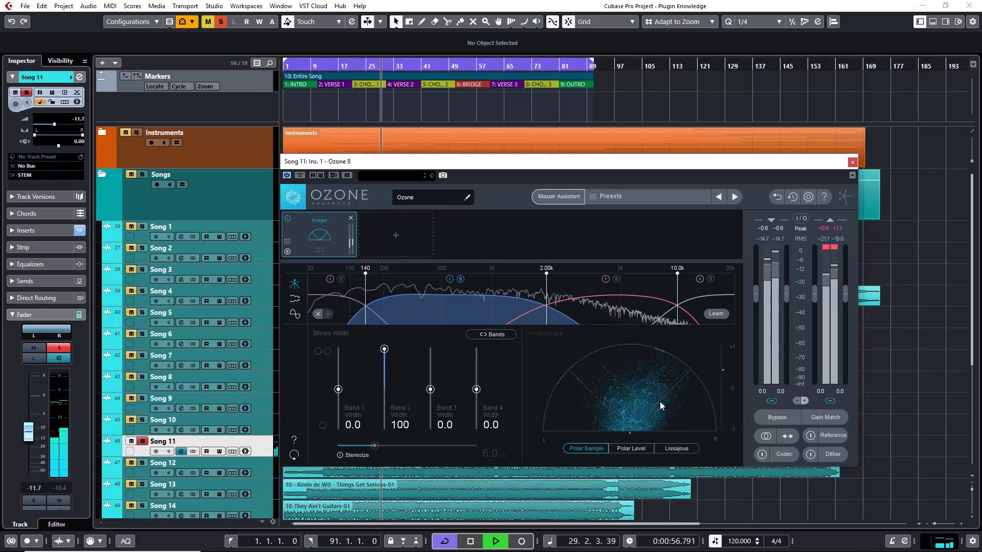
{"action": "left_click", "coordinate": [449, 280]}
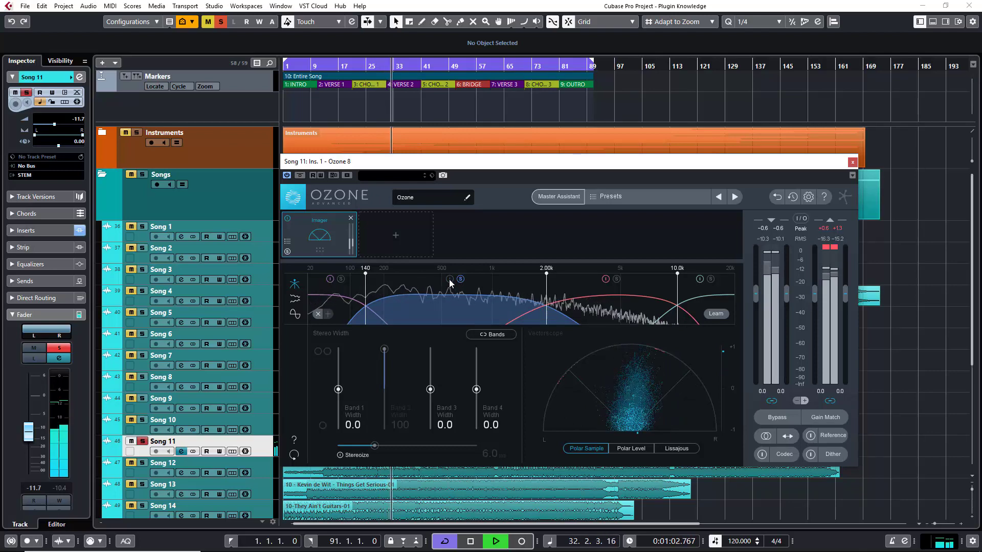
{"action": "left_click", "coordinate": [449, 279]}
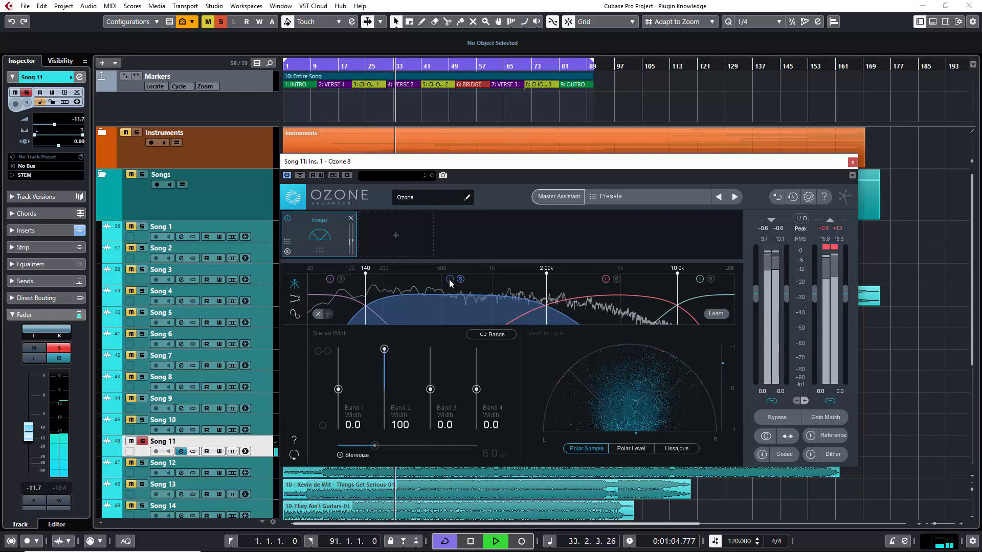
{"action": "key", "text": "space"}
{"action": "left_click_drag", "start_coordinate": [387, 349], "coordinate": [388, 379]}
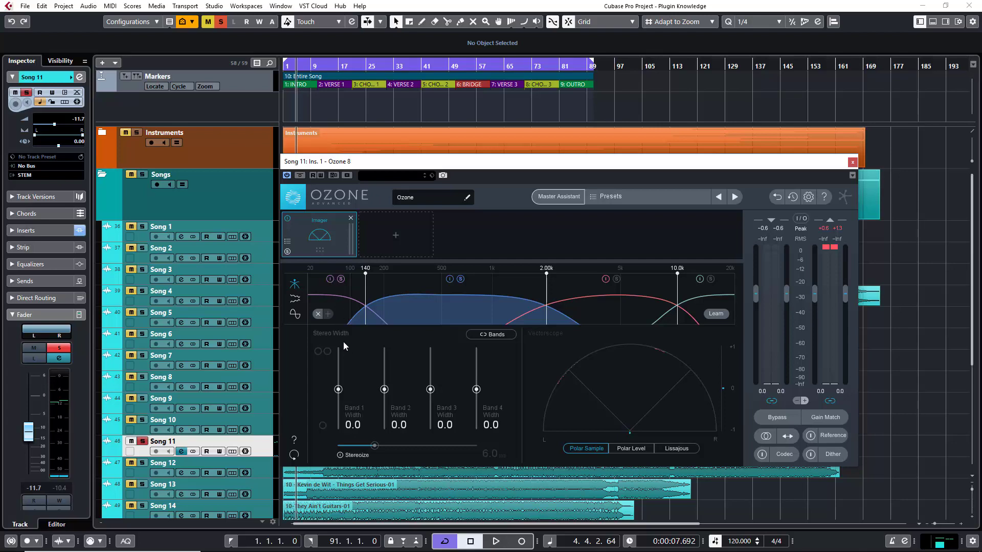
Play the song and audition Band 1's width at 100, -100, about -50 and 0.0
{"action": "key", "text": "space"}
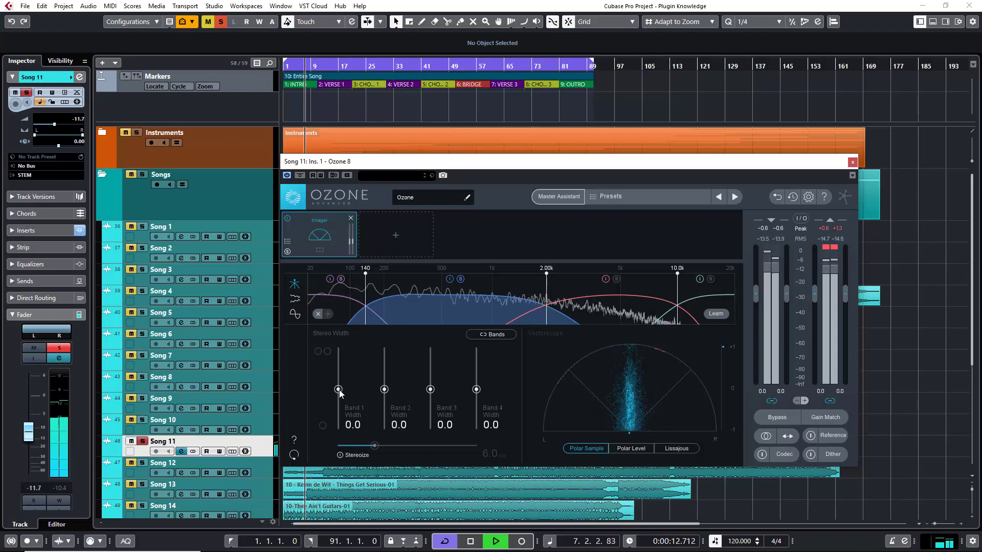
{"action": "left_click_drag", "start_coordinate": [339, 390], "coordinate": [339, 349]}
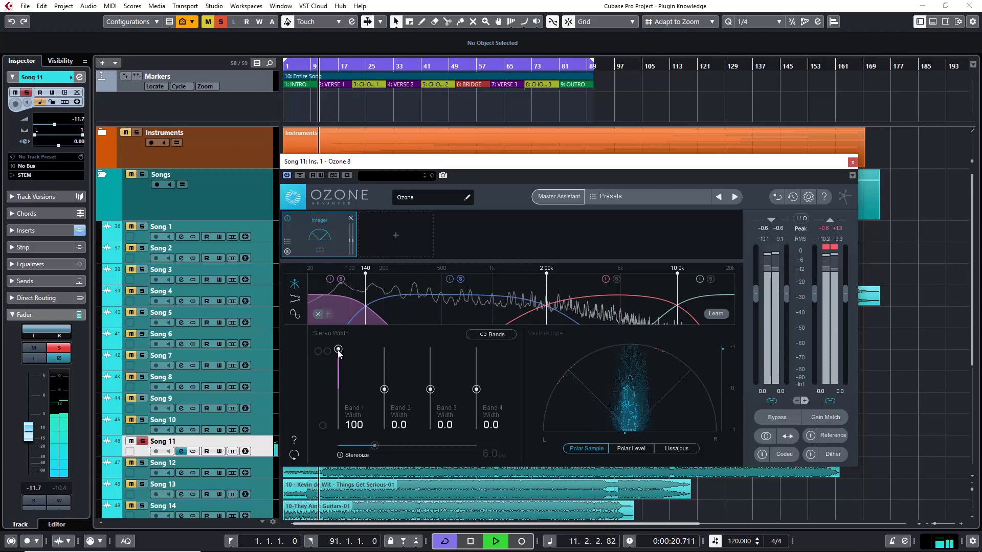
{"action": "left_click_drag", "start_coordinate": [337, 356], "coordinate": [328, 438]}
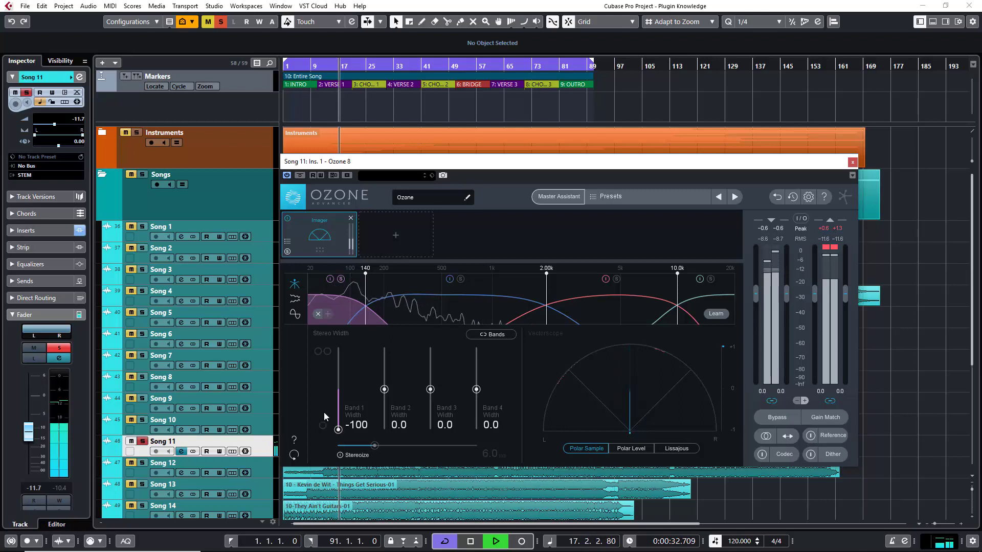
{"action": "left_click_drag", "start_coordinate": [337, 422], "coordinate": [337, 407]}
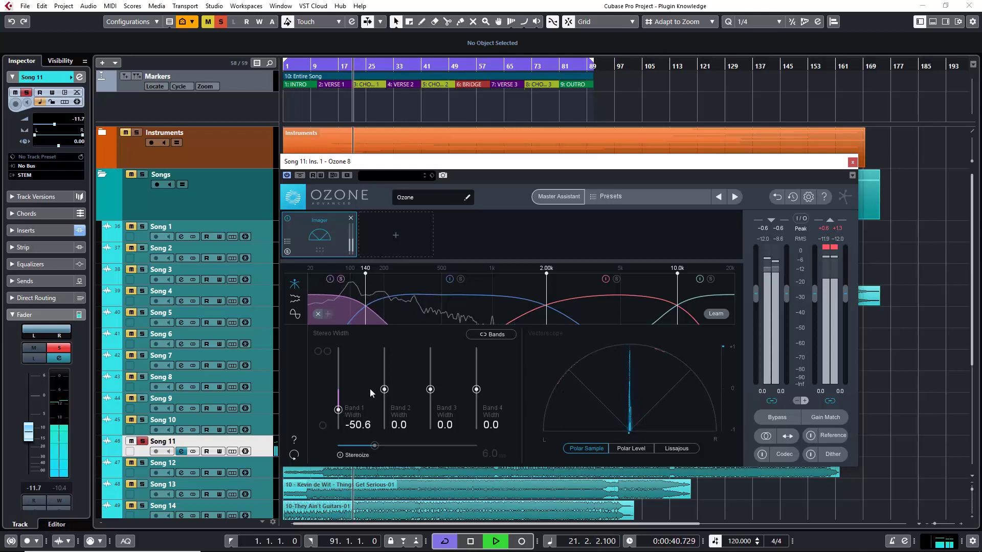
{"action": "left_click_drag", "start_coordinate": [337, 413], "coordinate": [336, 390]}
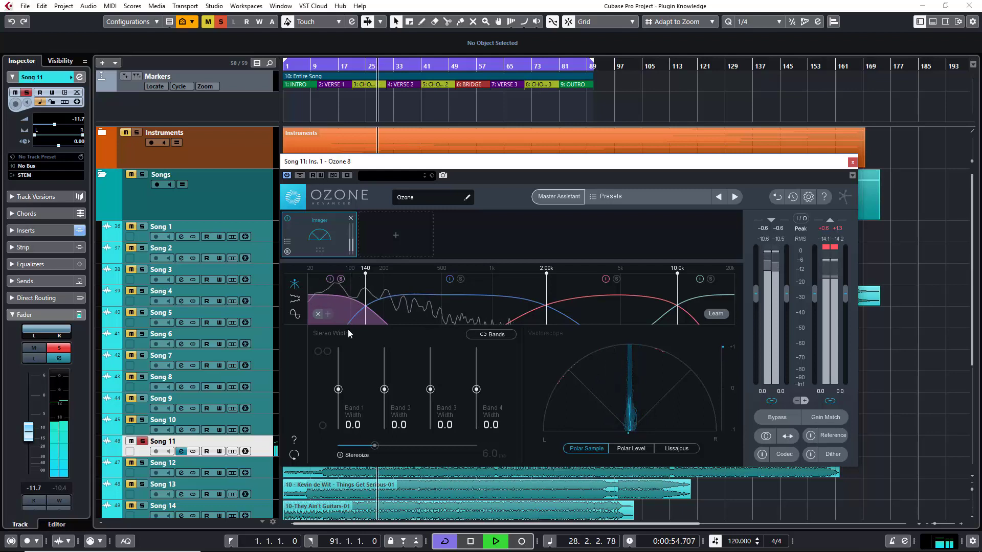
Set Band 1's width to about -51.9, compare it with the band bypassed, and unsolo the band before stopping playback
{"action": "left_click_drag", "start_coordinate": [338, 390], "coordinate": [337, 412]}
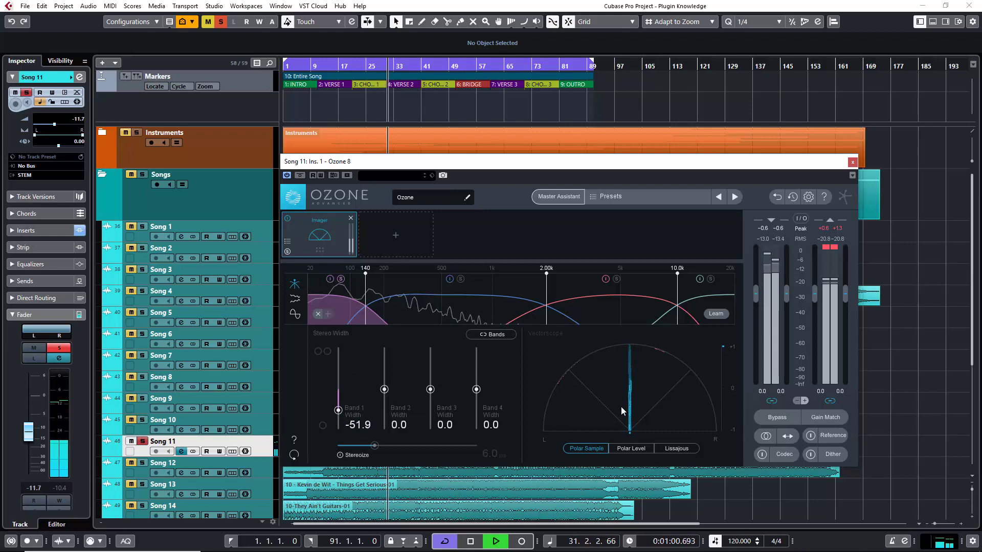
{"action": "left_click", "coordinate": [330, 278]}
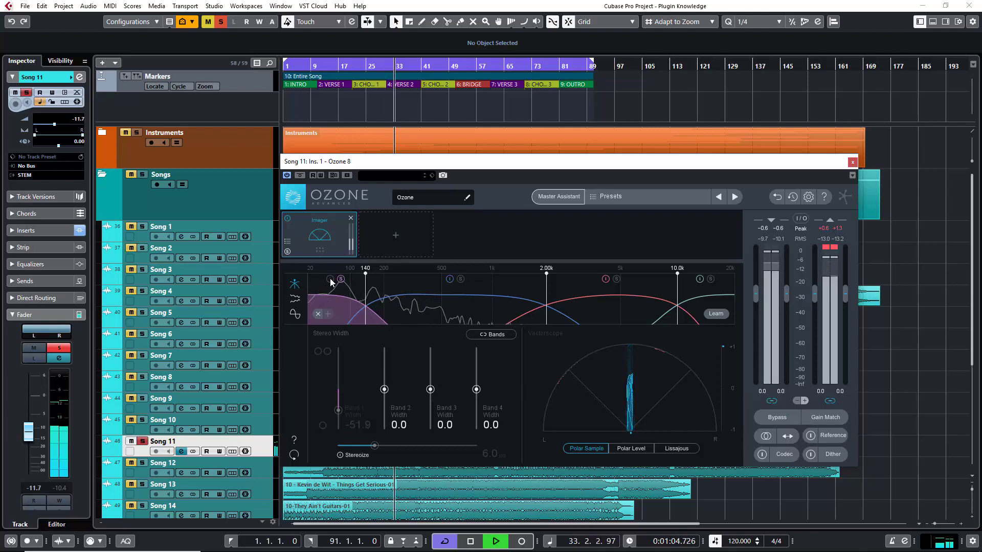
{"action": "left_click", "coordinate": [330, 278]}
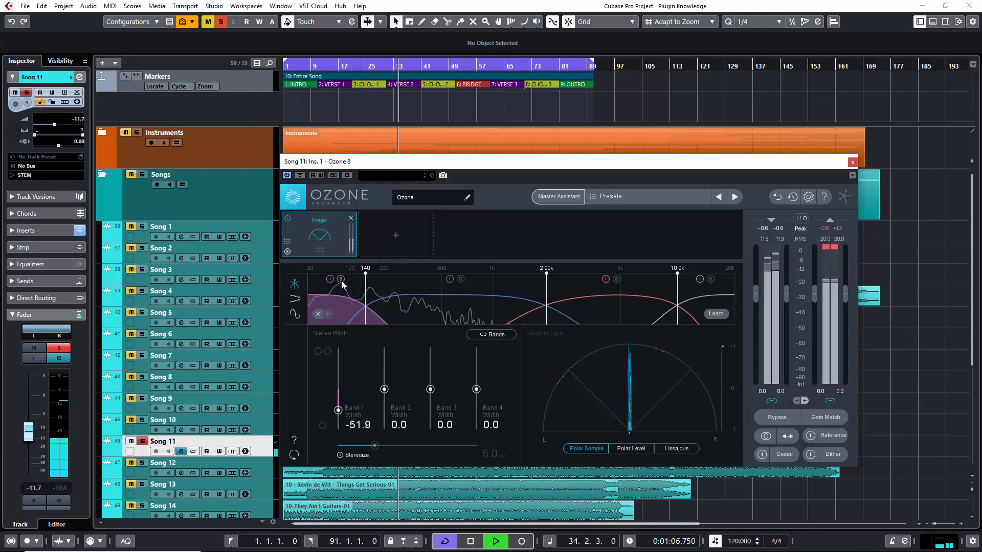
{"action": "left_click", "coordinate": [341, 281]}
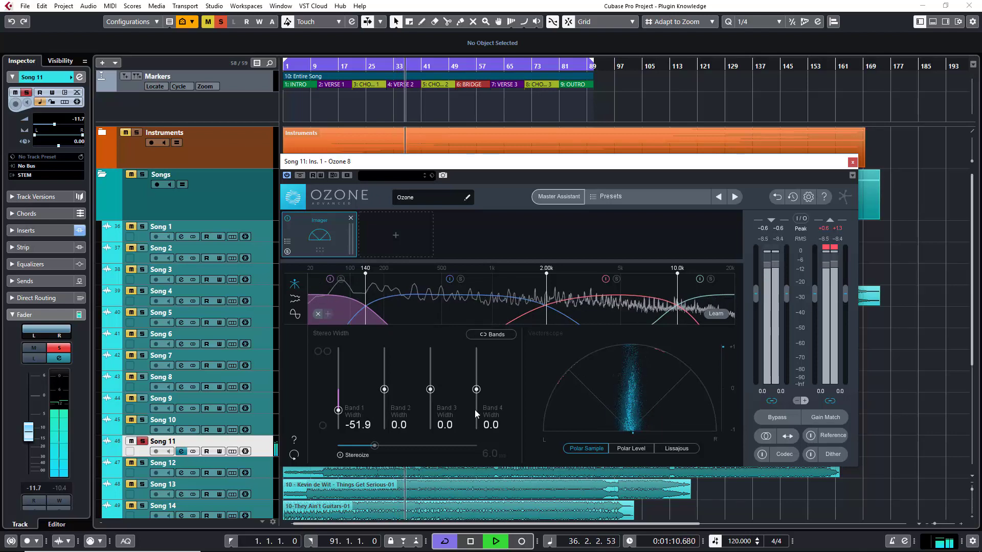
{"action": "key", "text": "space"}
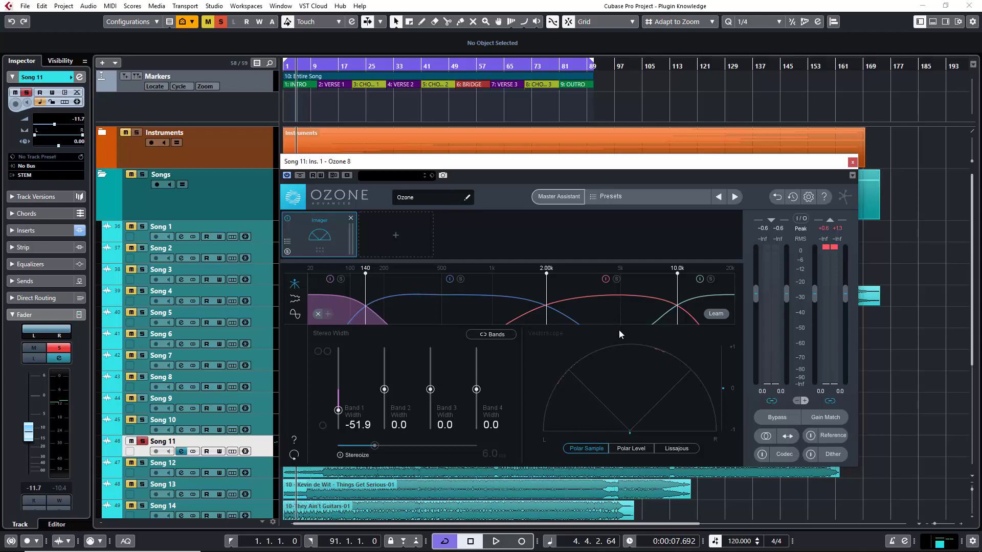
Play the song with band 3 soloed and widen Band 3 to about 43.0
{"action": "key", "text": "space"}
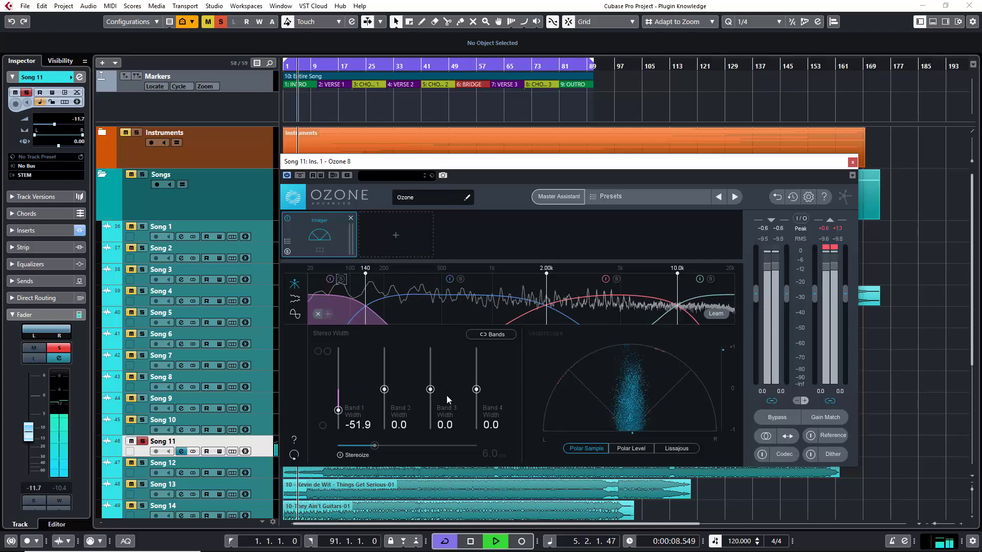
{"action": "left_click", "coordinate": [616, 279]}
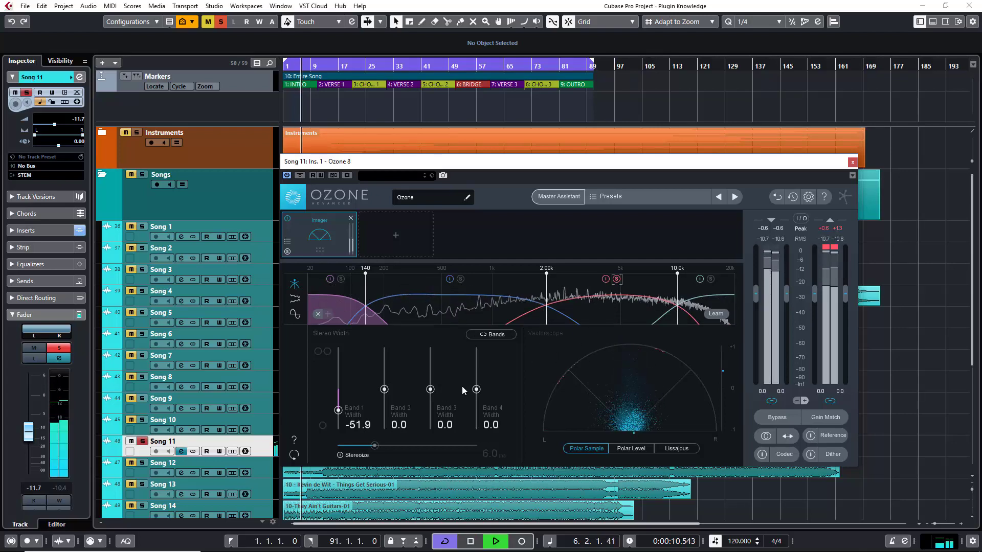
{"action": "left_click_drag", "start_coordinate": [430, 389], "coordinate": [430, 373]}
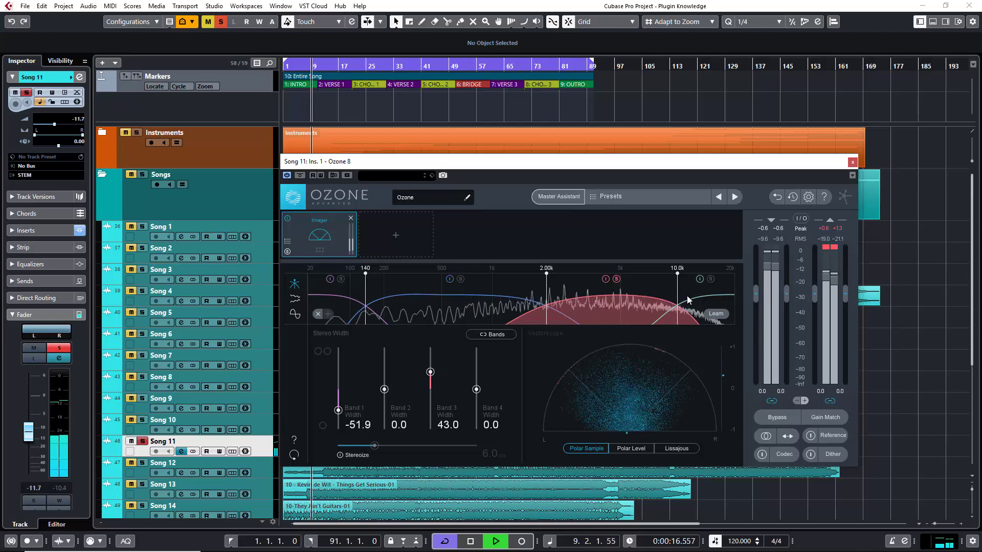
Solo band 4, widen it to about 54.4, and unsolo the band before stopping playback
{"action": "left_click", "coordinate": [710, 278]}
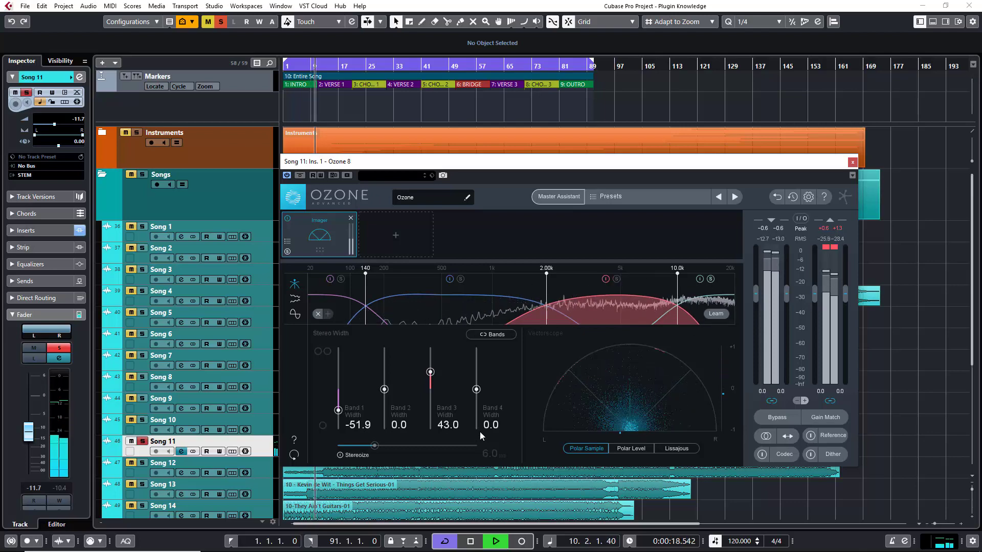
{"action": "left_click_drag", "start_coordinate": [477, 390], "coordinate": [477, 367]}
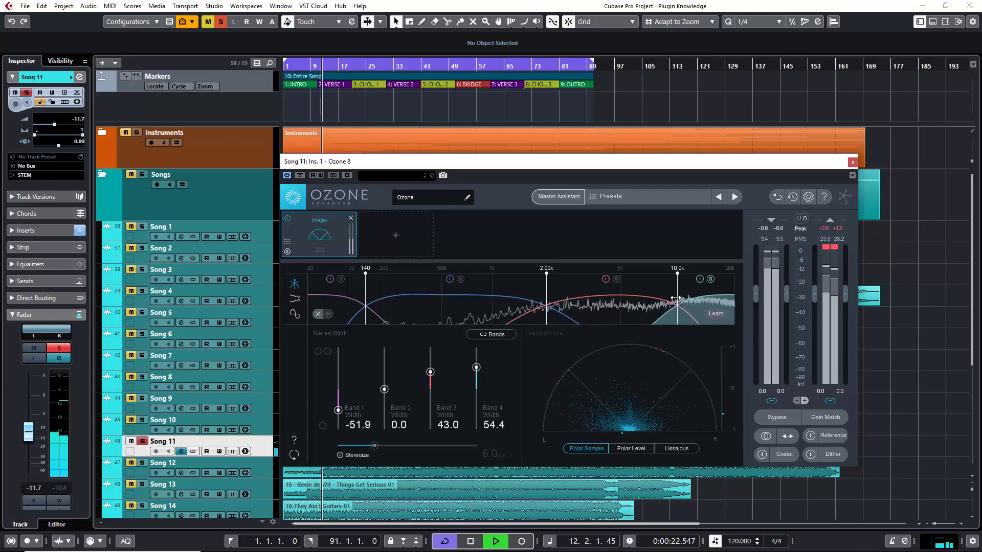
{"action": "left_click", "coordinate": [710, 280]}
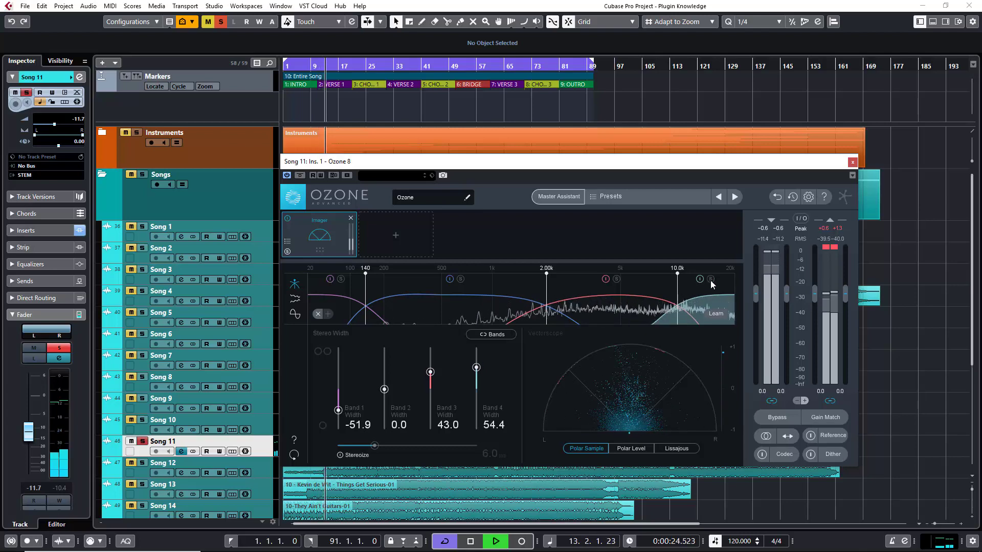
{"action": "key", "text": "space"}
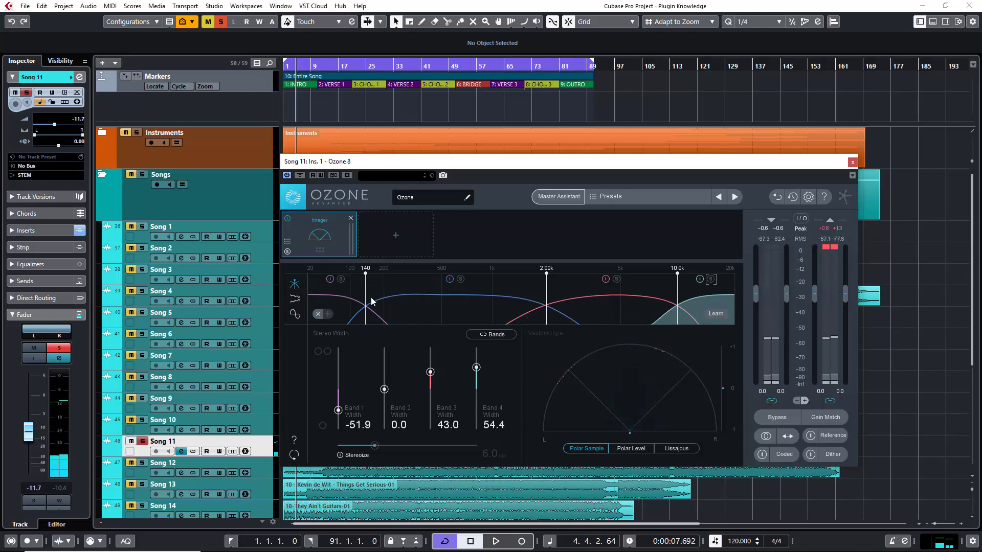
Compare the full song with the Imager module bypassed and enabled twice during playback, ending with the module enabled
{"action": "key", "text": "space"}
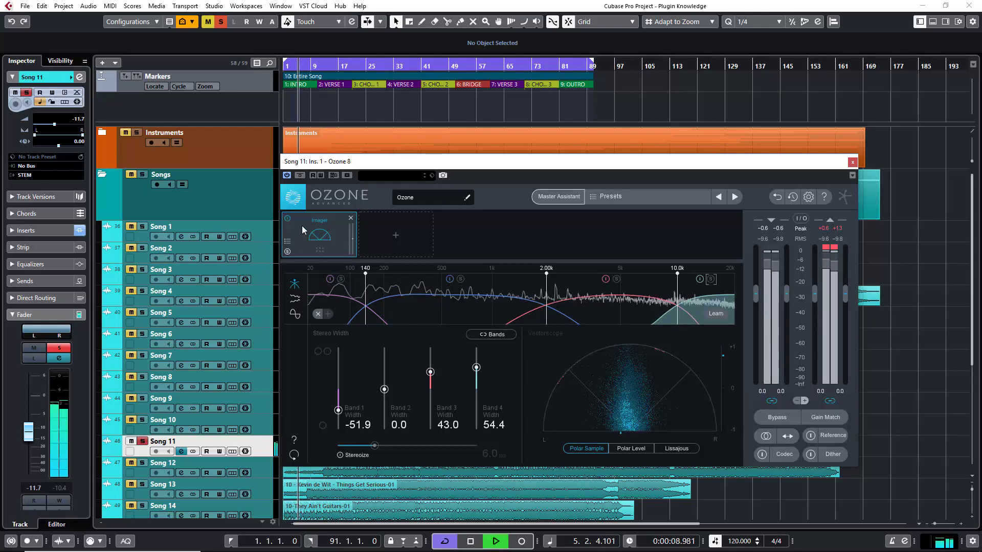
{"action": "left_click", "coordinate": [287, 219]}
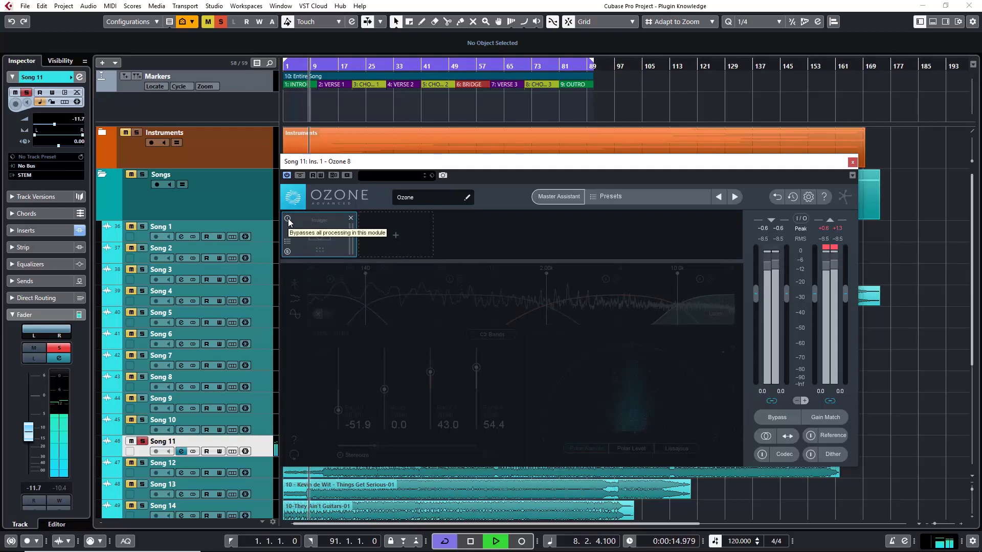
{"action": "left_click", "coordinate": [288, 219]}
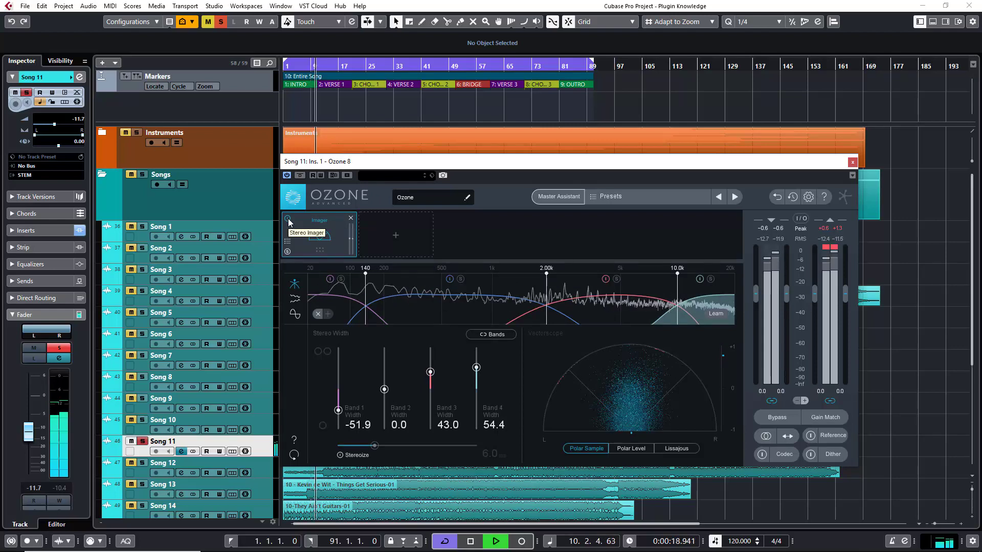
{"action": "left_click", "coordinate": [287, 219]}
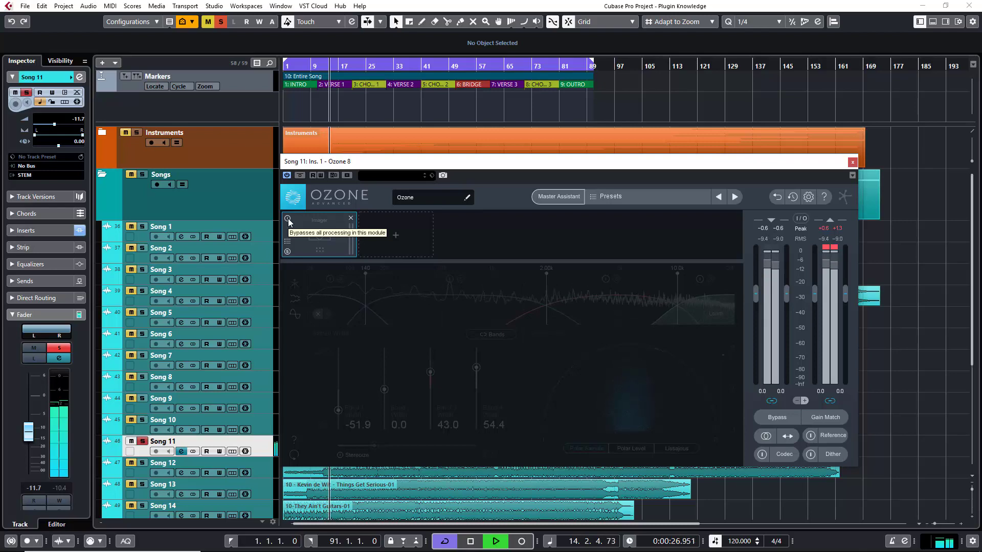
{"action": "left_click", "coordinate": [288, 219]}
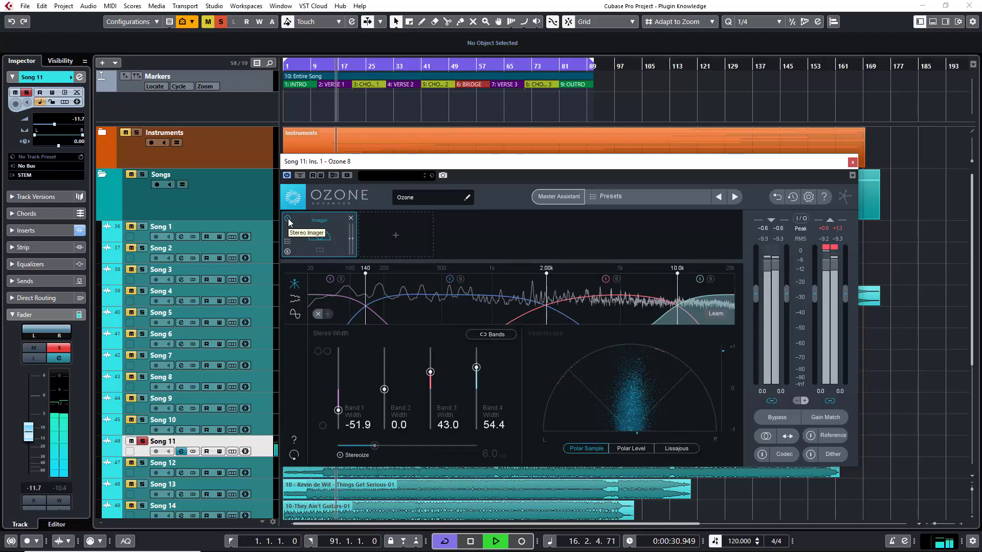
{"action": "key", "text": "space"}
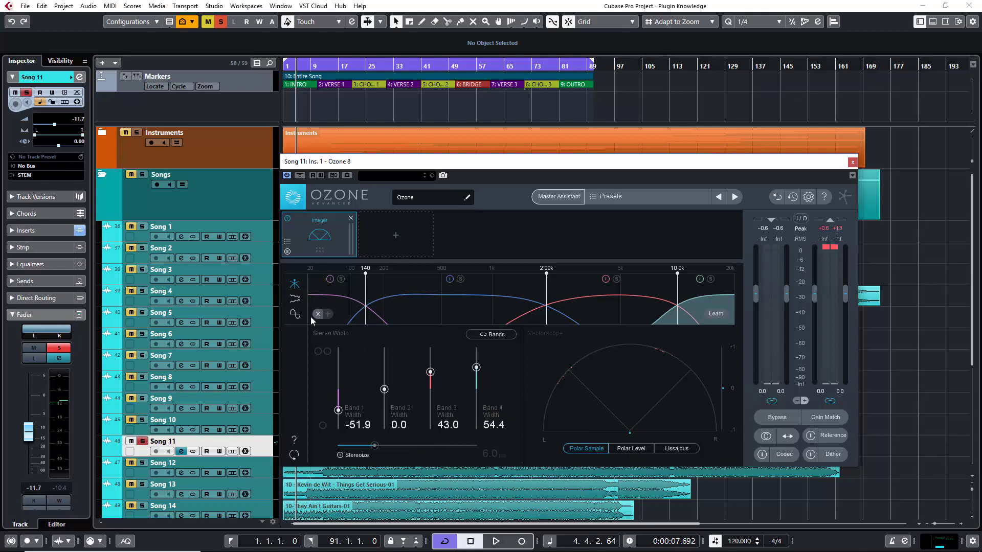
Switch the spectrum display to the stereo width view and raise Band 1's width to 100 during playback
{"action": "left_click", "coordinate": [299, 300]}
{"action": "key", "text": "space"}
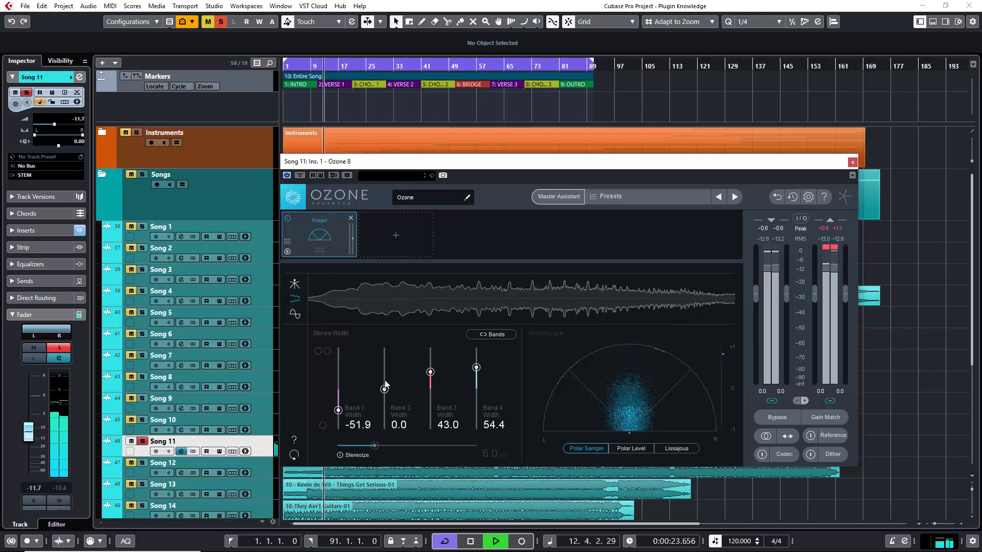
{"action": "left_click_drag", "start_coordinate": [338, 410], "coordinate": [341, 348]}
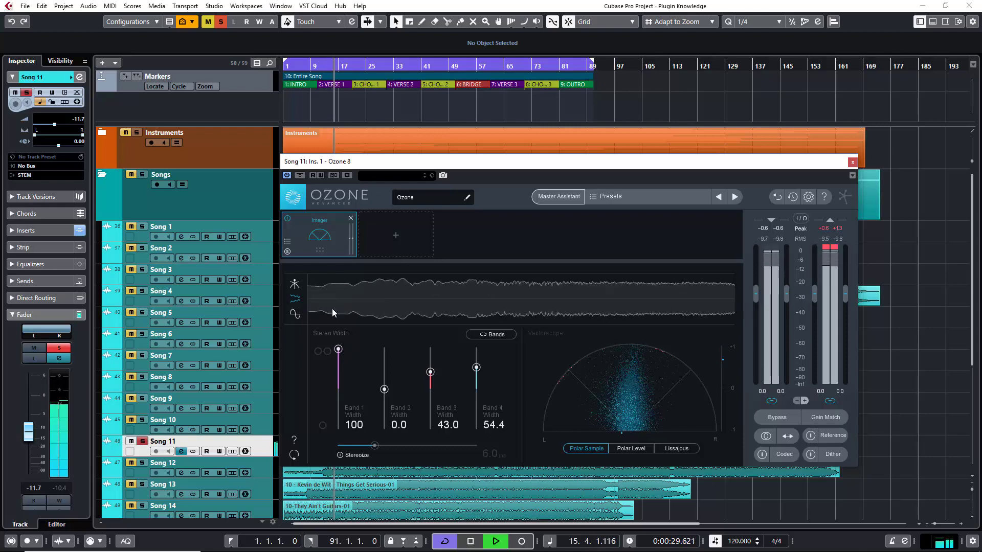
Audition Band 2's width at 100 and -100 in the stereo width view, return it to about 1.3, and stop playback
{"action": "left_click_drag", "start_coordinate": [383, 389], "coordinate": [379, 335]}
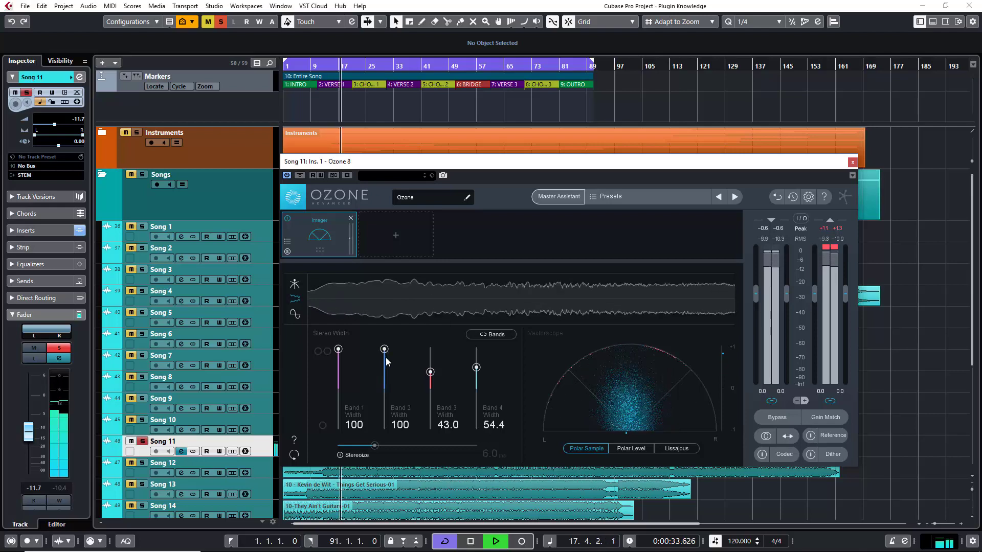
{"action": "left_click_drag", "start_coordinate": [385, 352], "coordinate": [376, 442]}
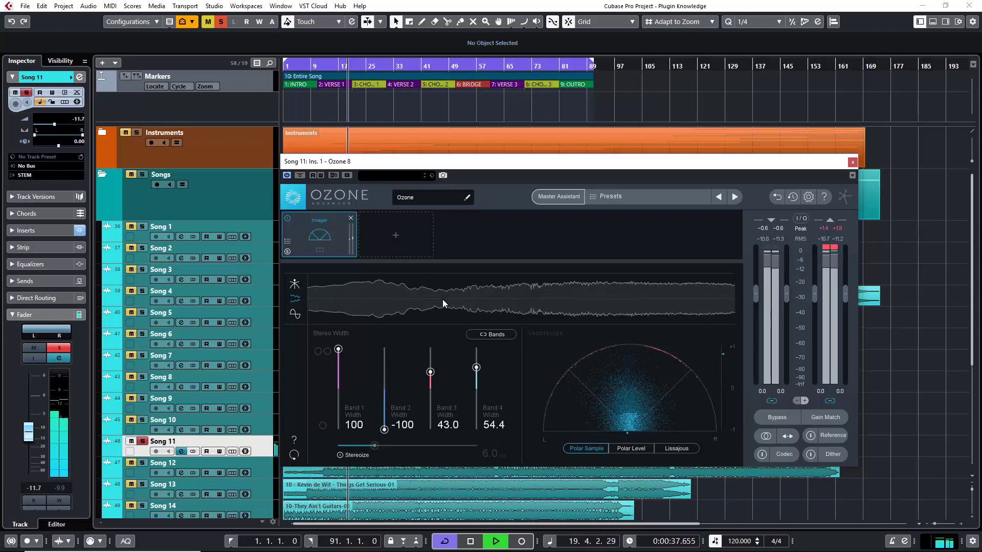
{"action": "left_click_drag", "start_coordinate": [384, 429], "coordinate": [390, 390]}
{"action": "key", "text": "space"}
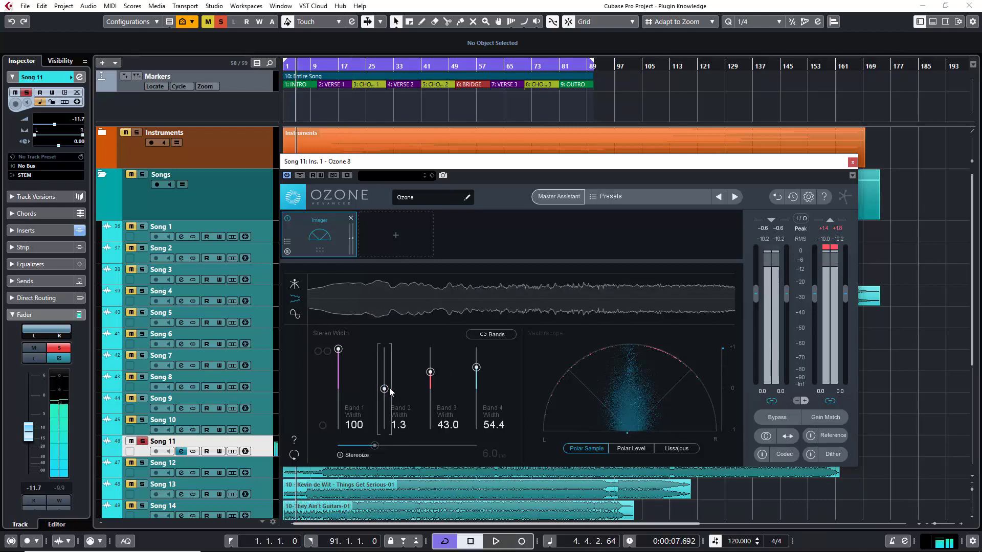
Lower Band 1's width to about 3.8, then raise all four bands to 100 during playback in the correlation view and stop
{"action": "left_click_drag", "start_coordinate": [339, 350], "coordinate": [340, 389]}
{"action": "key", "text": "space"}
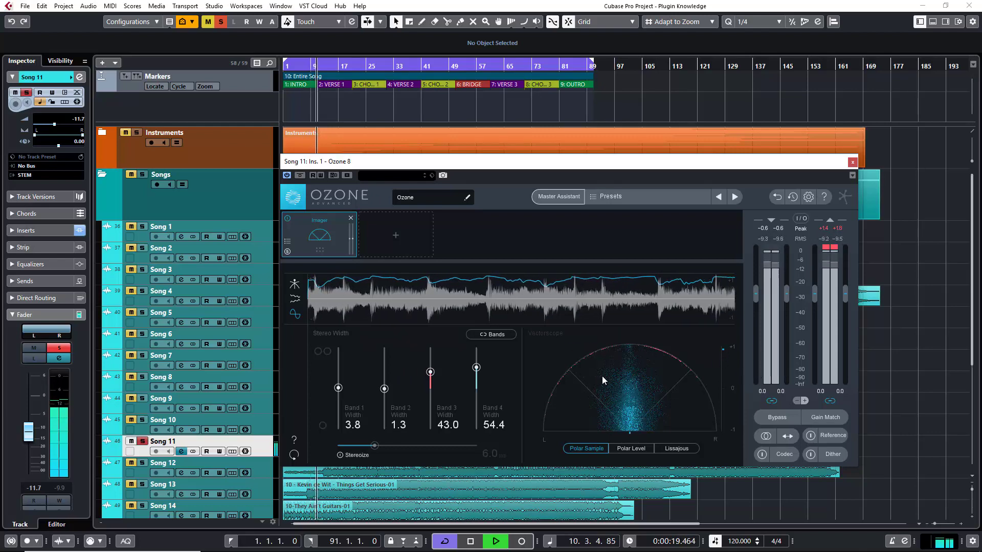
{"action": "left_click_drag", "start_coordinate": [384, 388], "coordinate": [379, 321]}
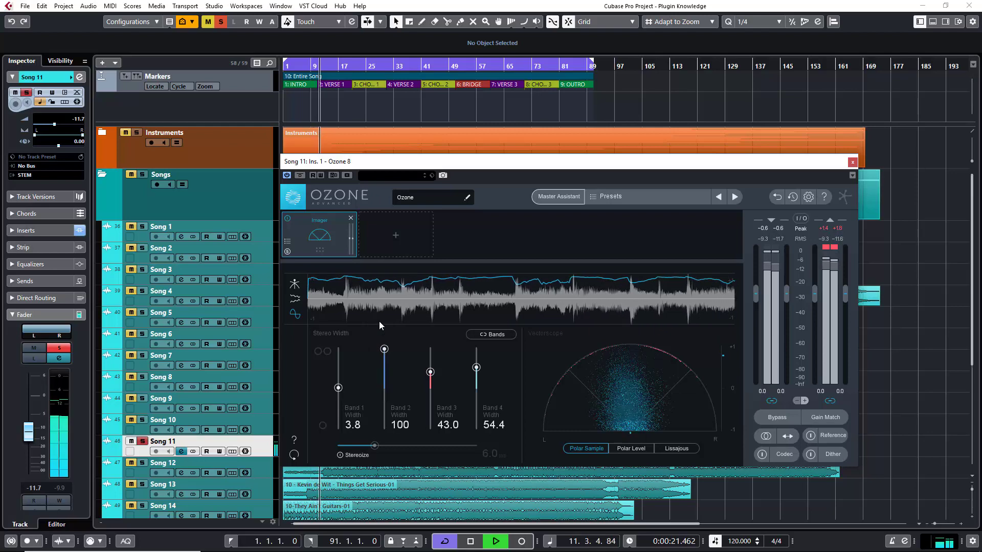
{"action": "left_click_drag", "start_coordinate": [339, 389], "coordinate": [341, 345]}
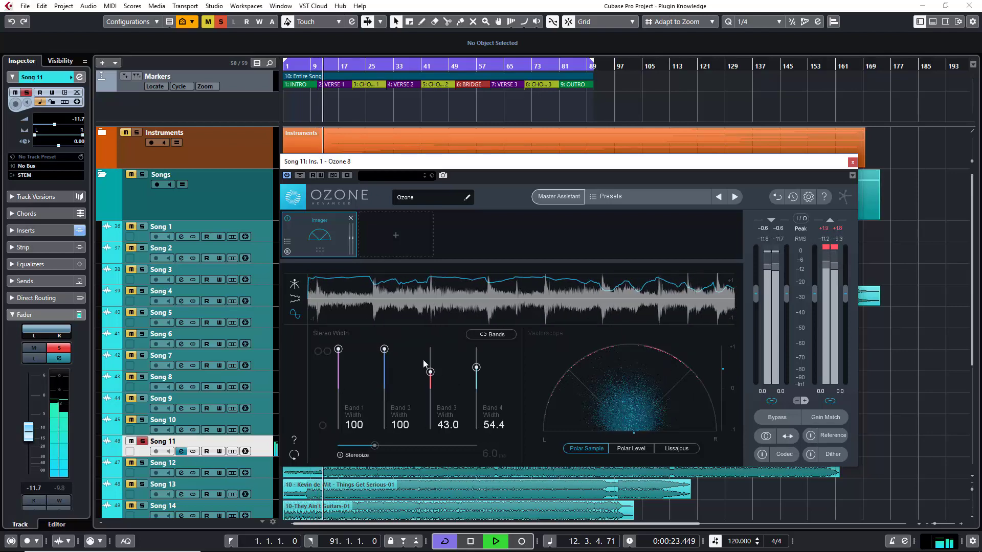
{"action": "left_click_drag", "start_coordinate": [430, 372], "coordinate": [465, 308]}
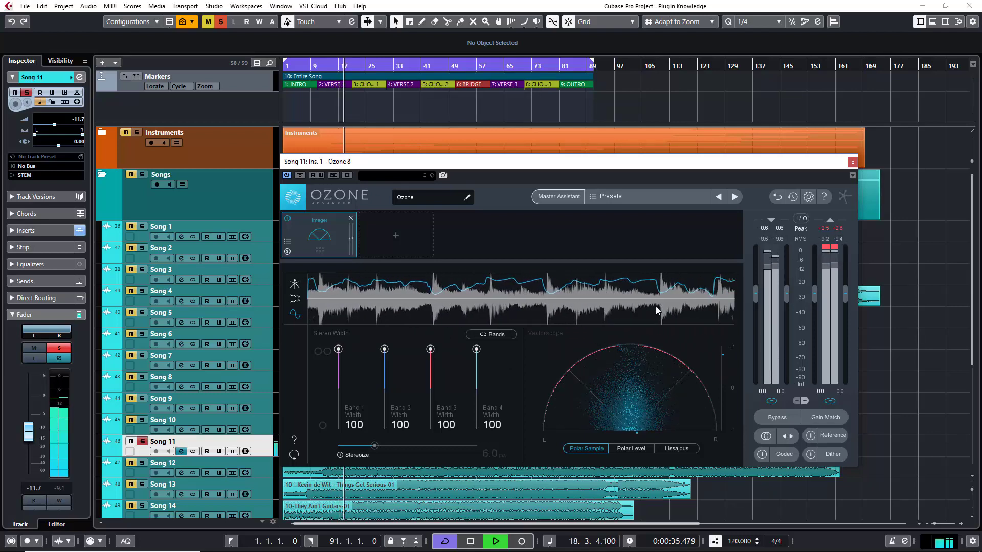
{"action": "key", "text": "space"}
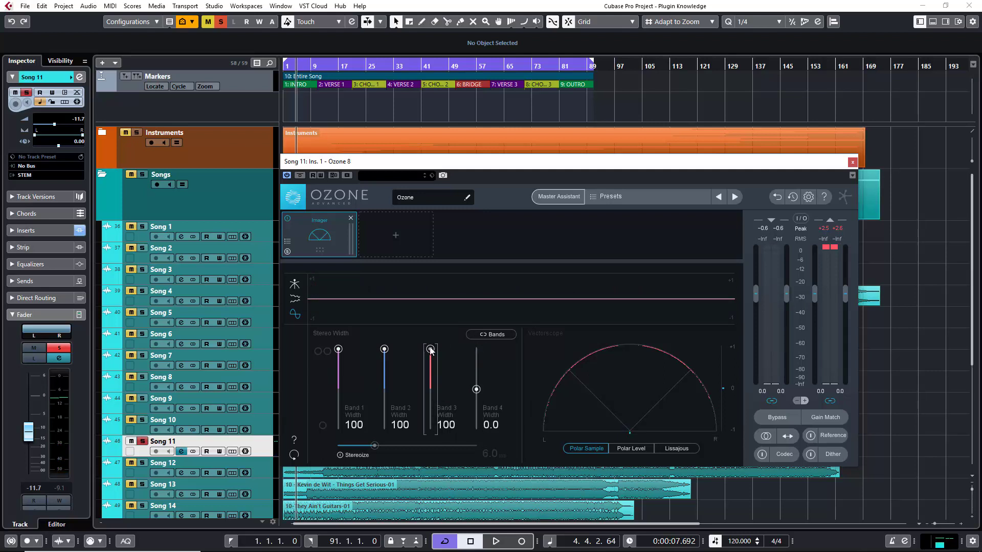
Reset all four band widths to 0 and have the Imager learn the crossover frequencies during playback in the spectrum view
{"action": "double_click", "coordinate": [430, 349]}
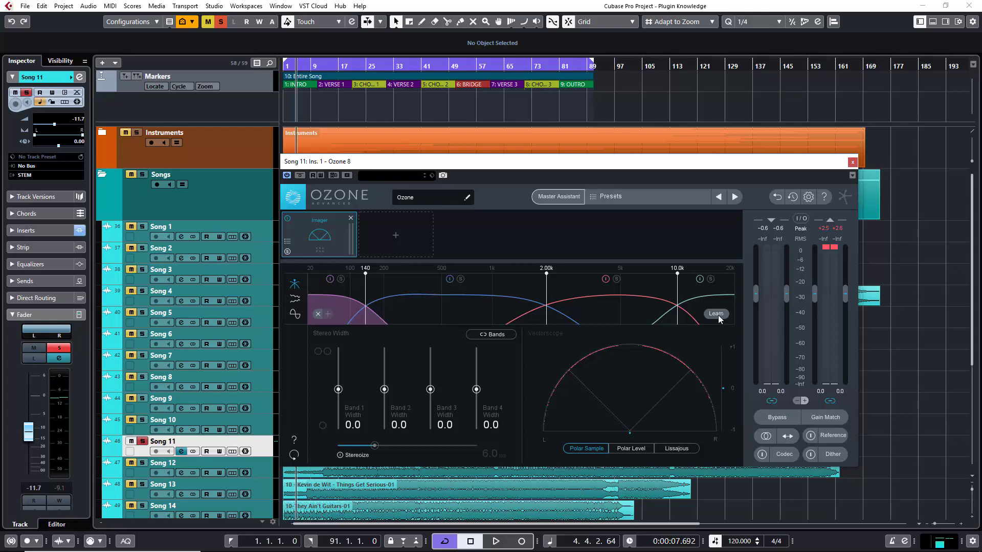
{"action": "key", "text": "space"}
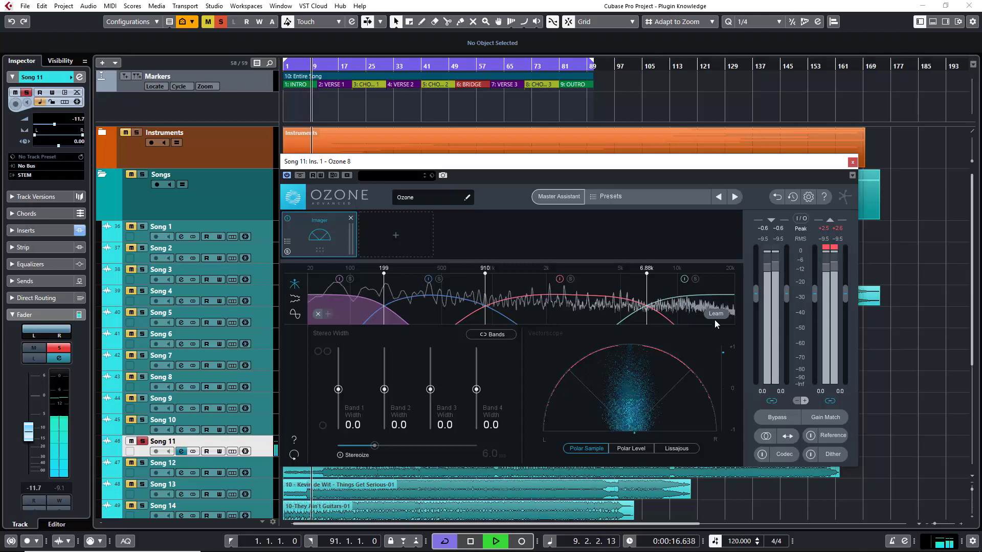
{"action": "key", "text": "space"}
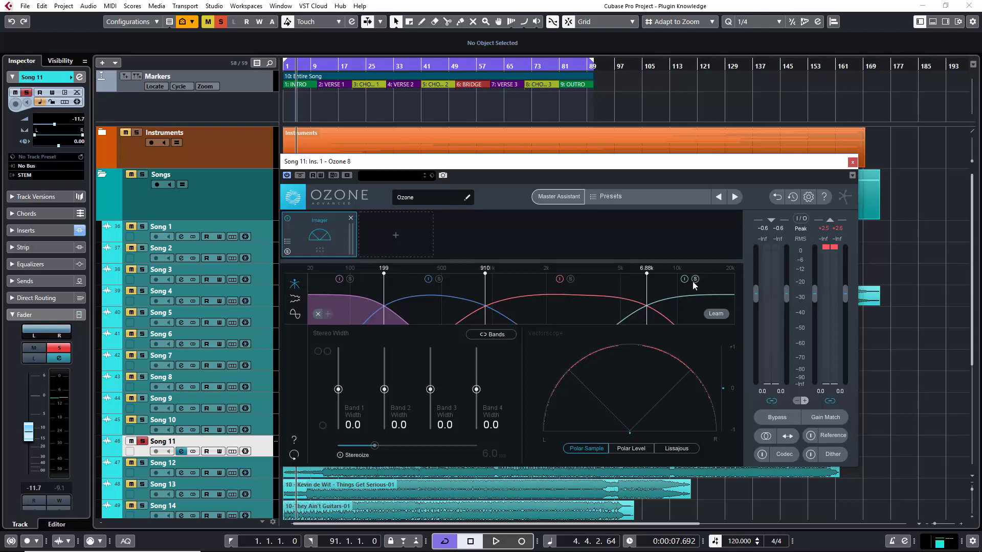
Audition the learned bands one at a time in solo during playback, from Band 4 down to Band 1, and stop
{"action": "key", "text": "space"}
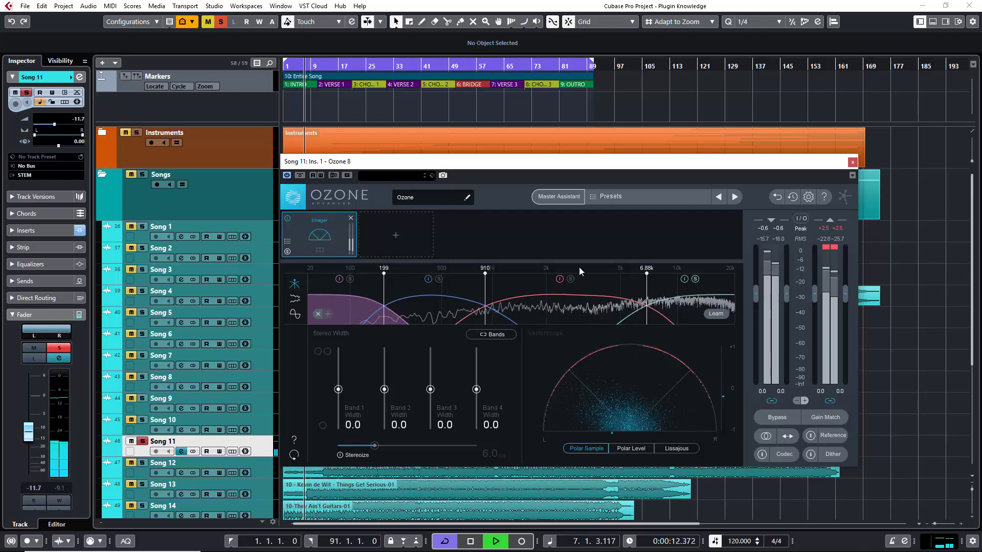
{"action": "left_click", "coordinate": [570, 279]}
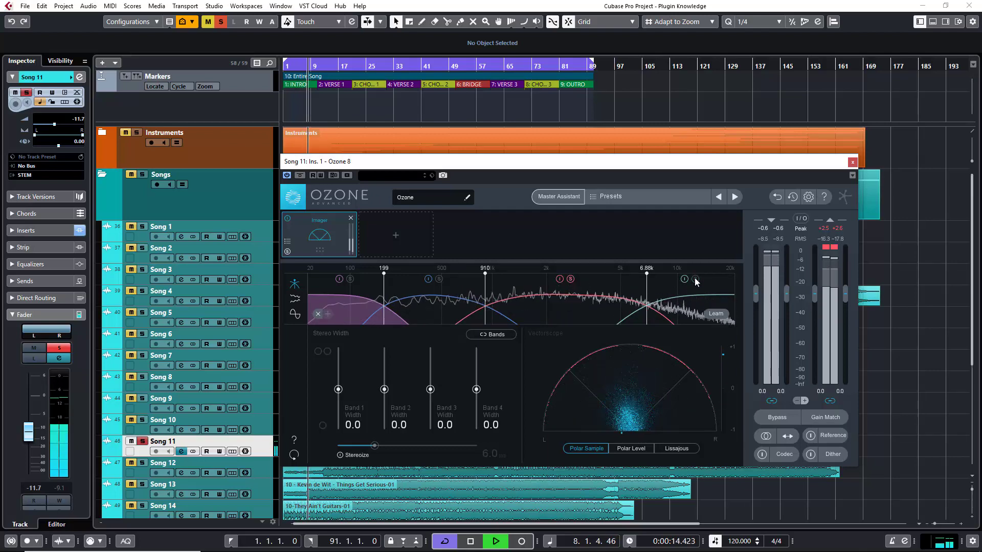
{"action": "left_click", "coordinate": [570, 279]}
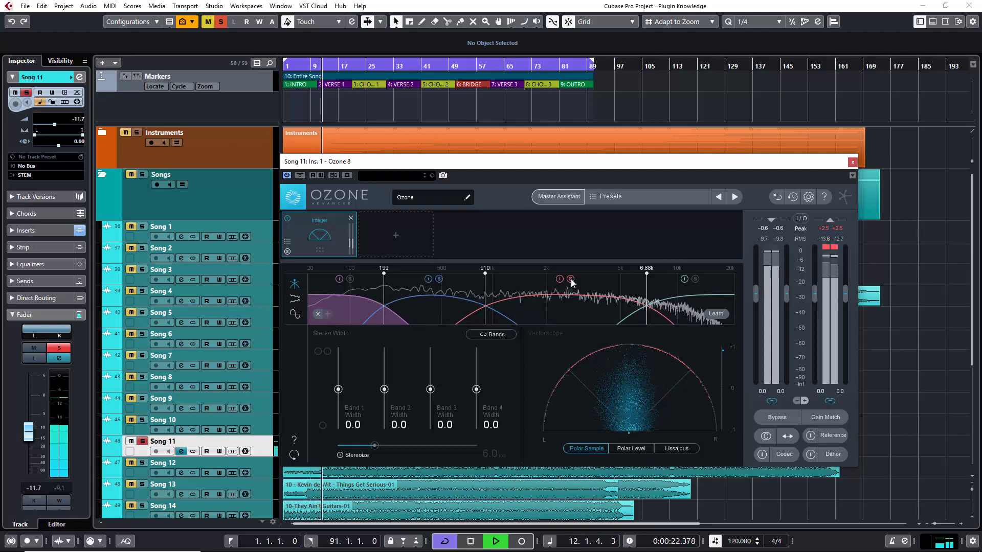
{"action": "left_click", "coordinate": [350, 279]}
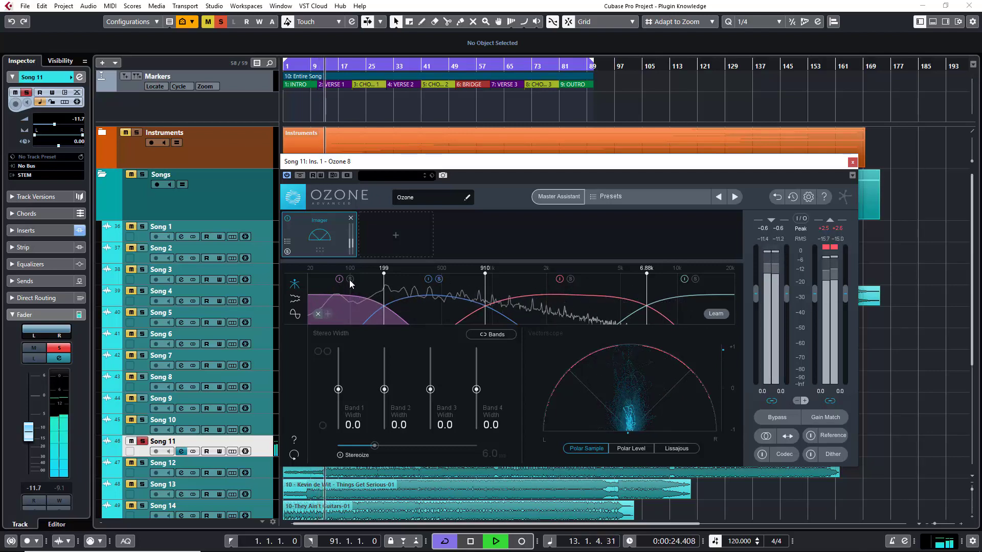
{"action": "left_click", "coordinate": [437, 280]}
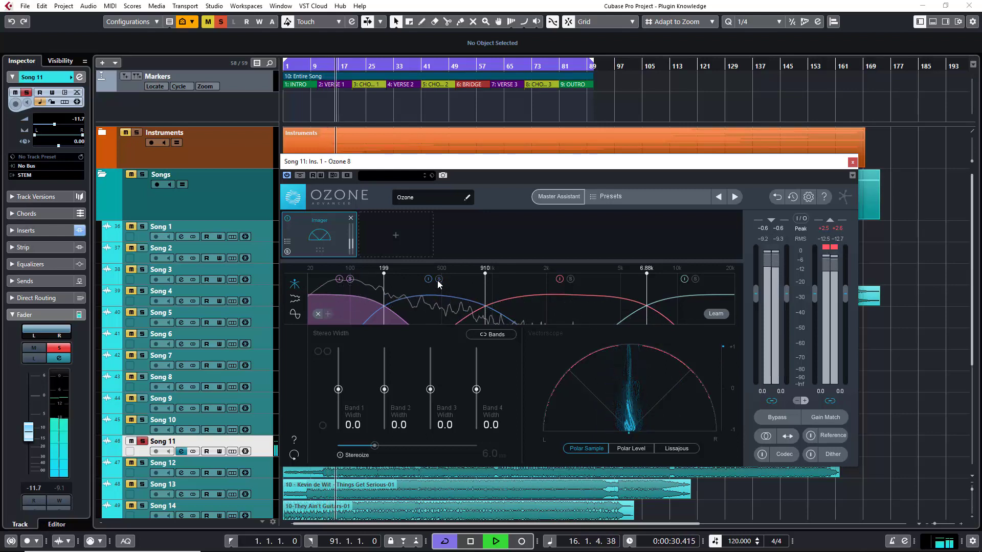
{"action": "key", "text": "space"}
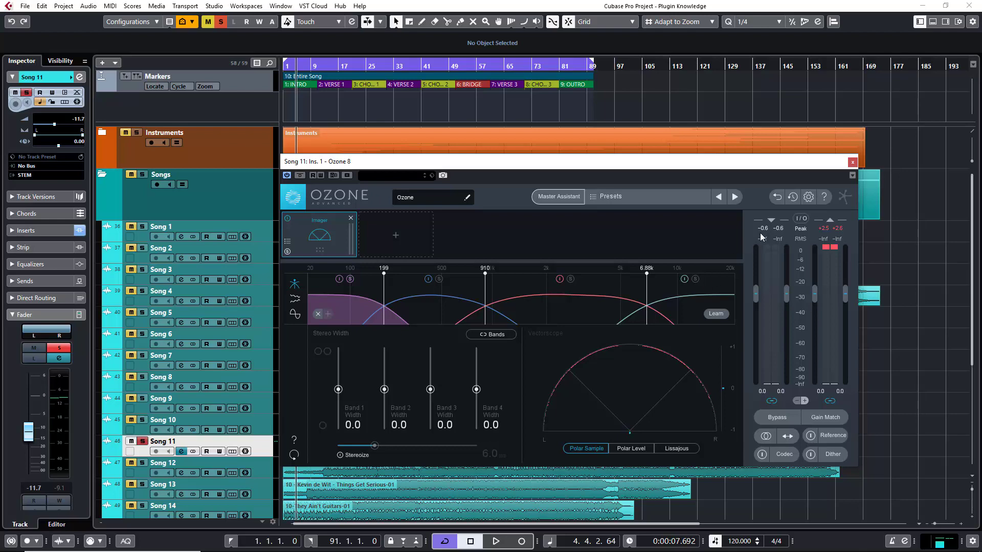
Close Song 11's Ozone 8 window and compare the Audio 15 guitar with its Ozone 8 Imager bypassed and enabled during playback
{"action": "left_click", "coordinate": [853, 163]}
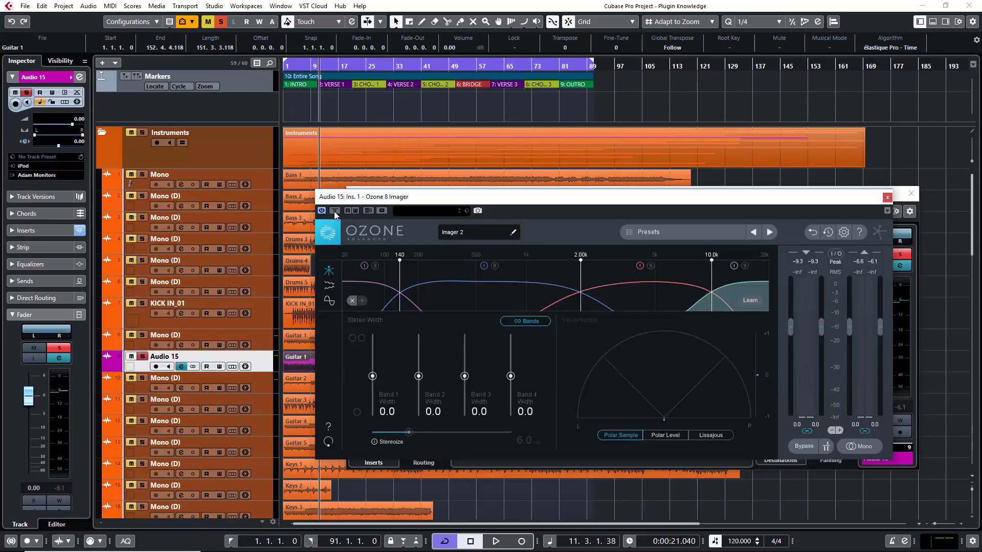
{"action": "left_click", "coordinate": [334, 211]}
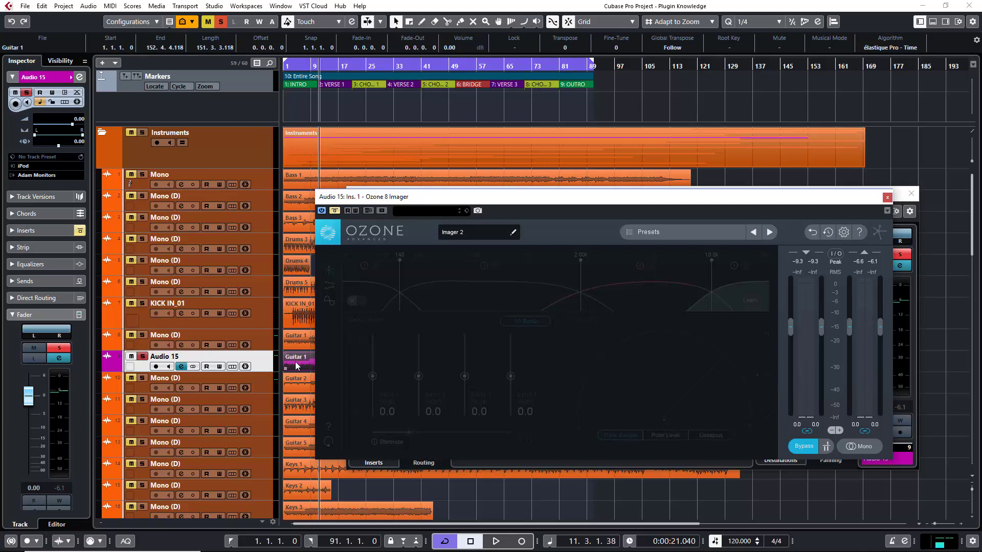
{"action": "key", "text": "space"}
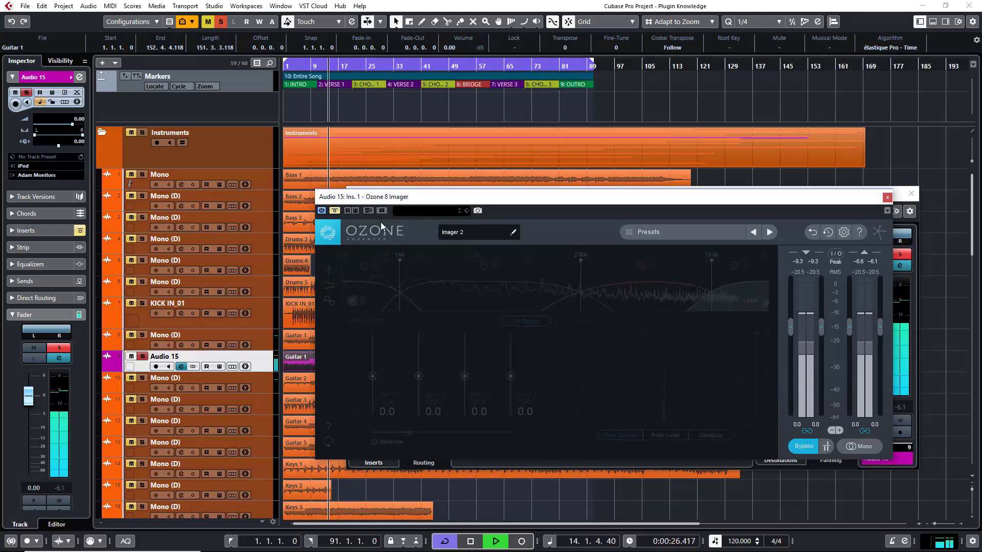
{"action": "left_click", "coordinate": [335, 210]}
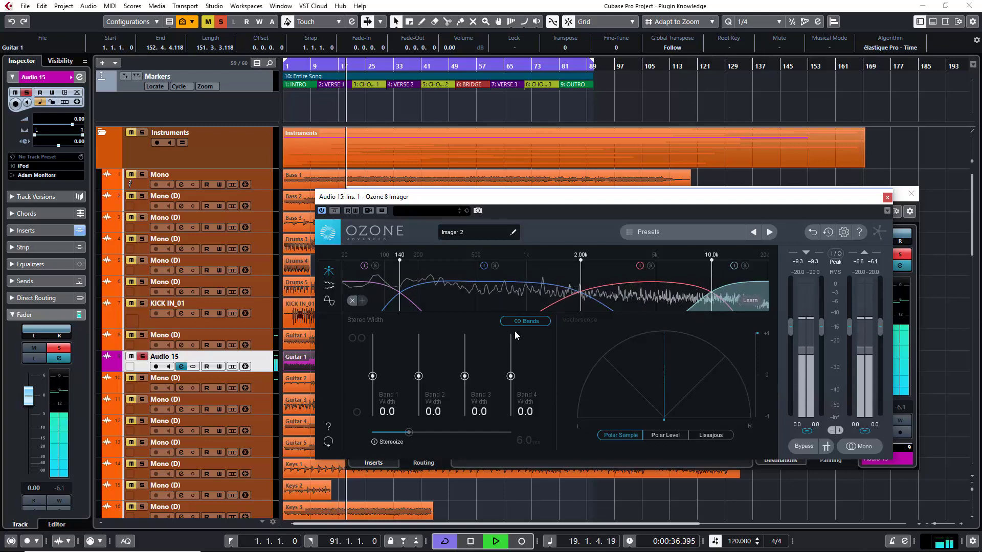
{"action": "key", "text": "space"}
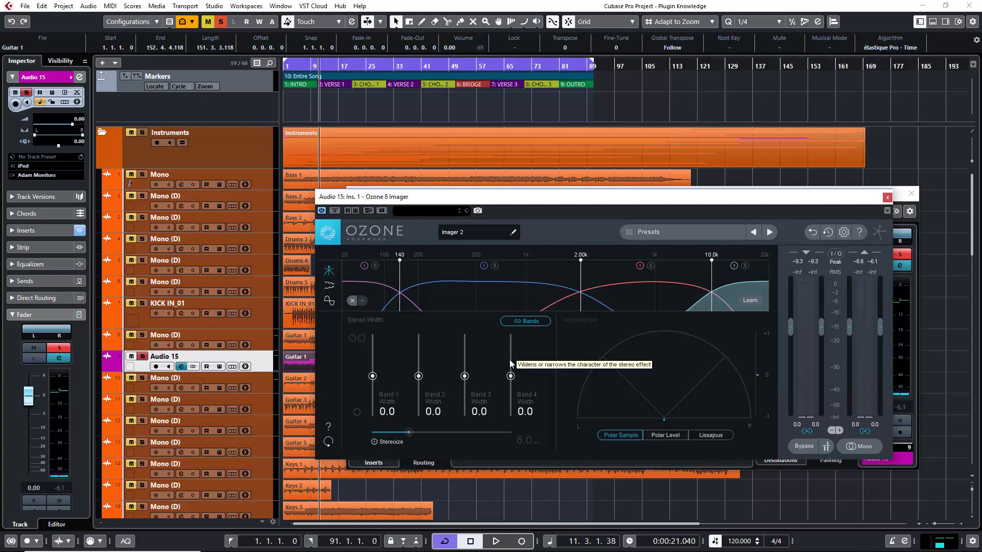
Audition the mono guitar with all four linked band widths at -100 and 100, ending at 100, and stop playback
{"action": "key", "text": "space"}
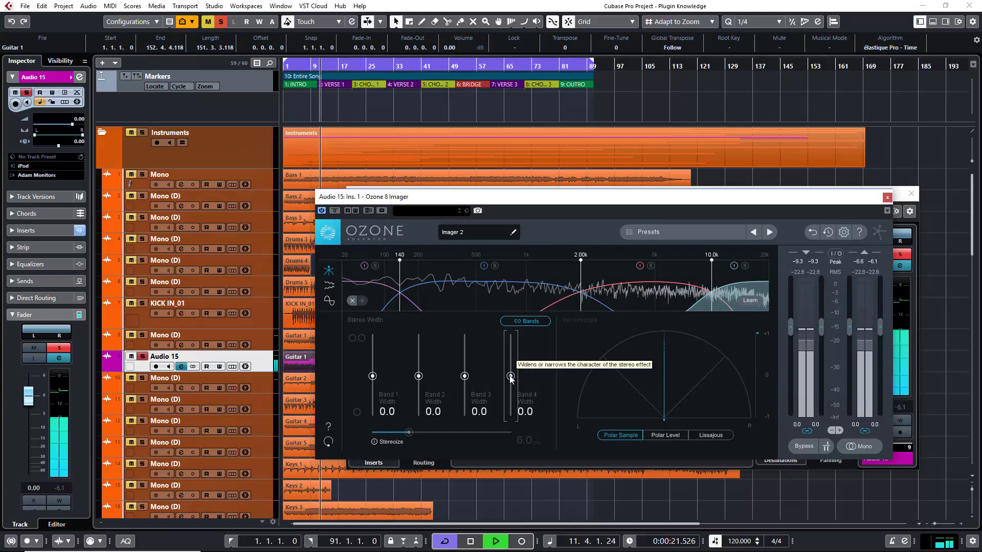
{"action": "left_click_drag", "start_coordinate": [510, 377], "coordinate": [495, 449]}
{"action": "left_click_drag", "start_coordinate": [510, 415], "coordinate": [530, 296]}
{"action": "key", "text": "space"}
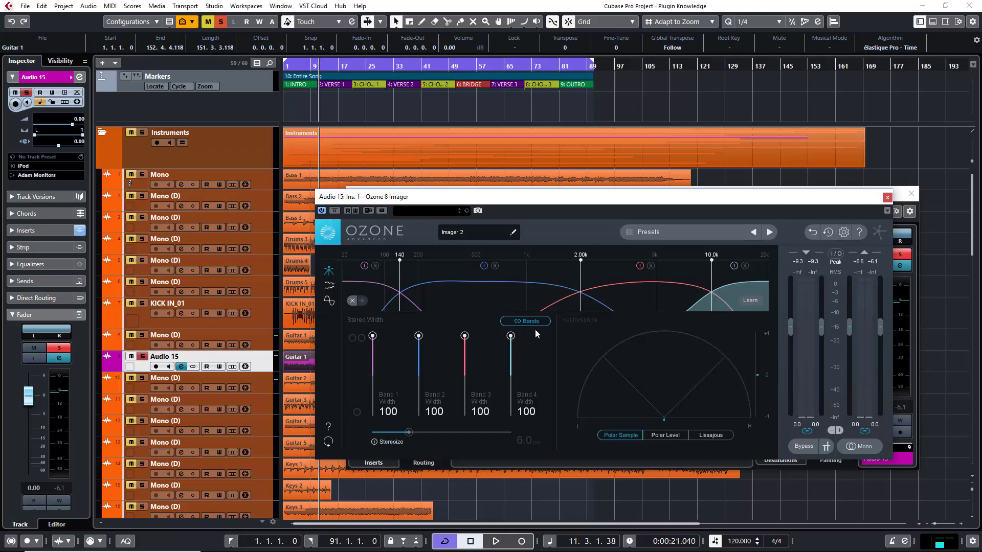
Enable Stereoize on the guitar during playback and lower the linked band widths to 67.1
{"action": "key", "text": "space"}
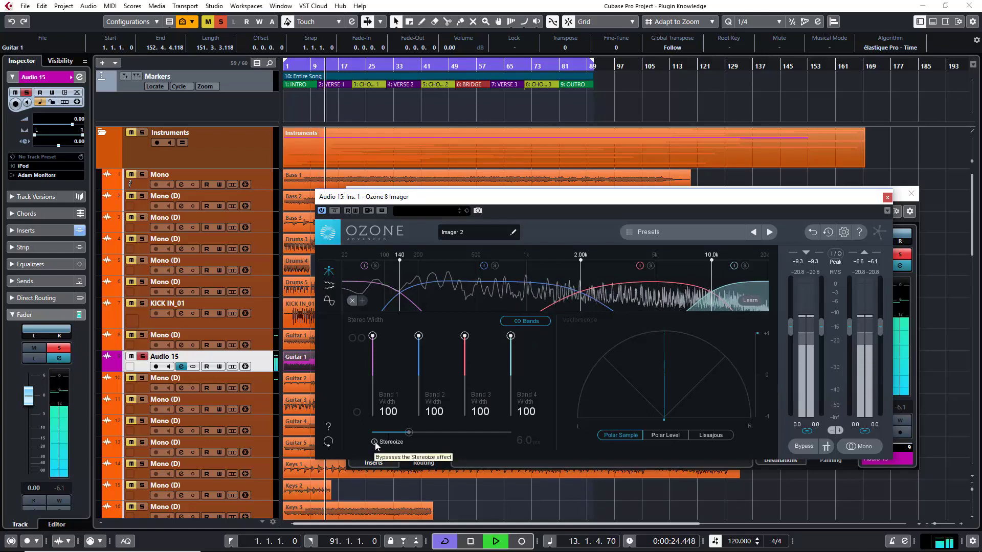
{"action": "left_click", "coordinate": [374, 442]}
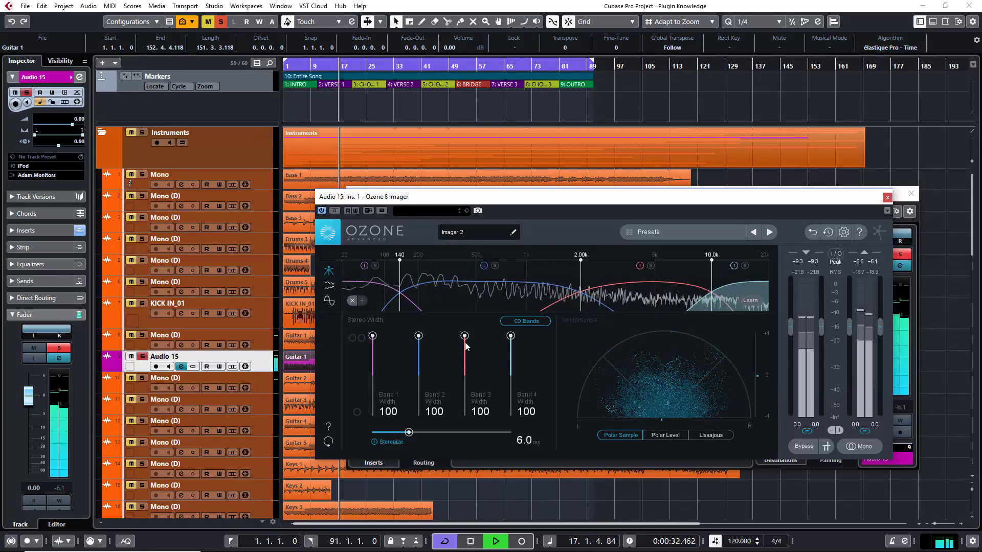
{"action": "mouse_move", "coordinate": [510, 336]}
{"action": "left_mouse_down"}
{"action": "mouse_move", "coordinate": [511, 419]}
{"action": "mouse_move", "coordinate": [510, 337]}
{"action": "mouse_move", "coordinate": [510, 349]}
{"action": "left_mouse_up"}
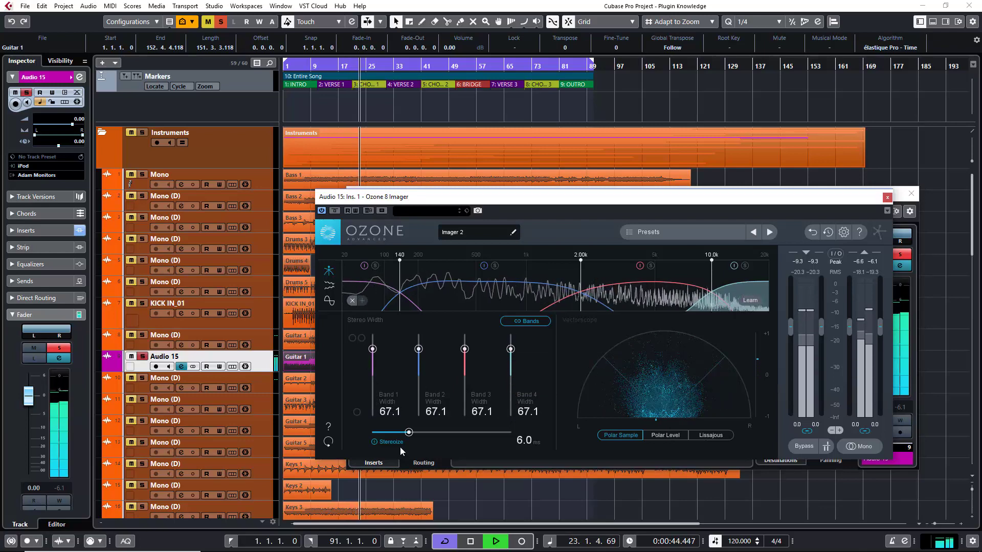
Compare Stereoize off and on with a 1.0 ms delay, raise the delay to 4.6 ms, and stop playback
{"action": "left_click_drag", "start_coordinate": [408, 433], "coordinate": [364, 430]}
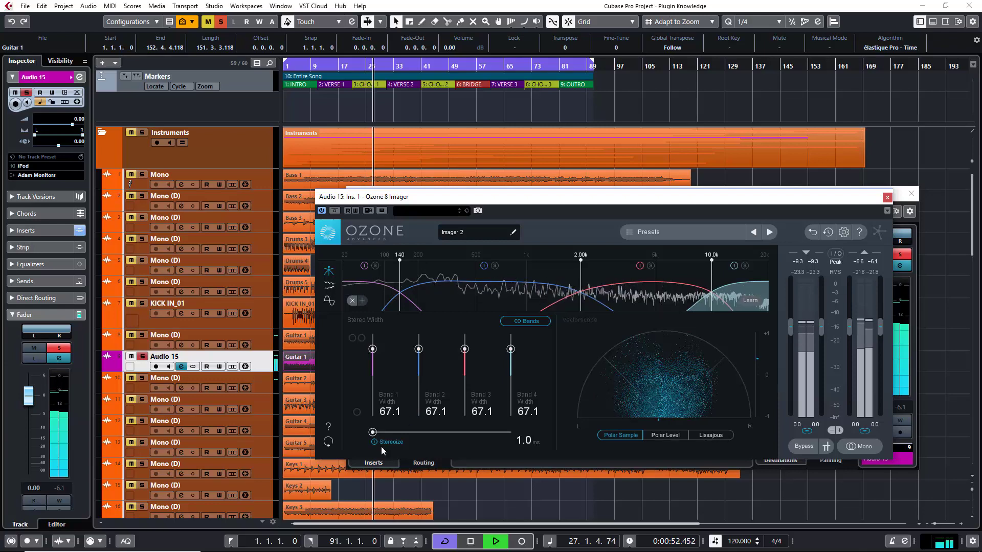
{"action": "left_click", "coordinate": [380, 442]}
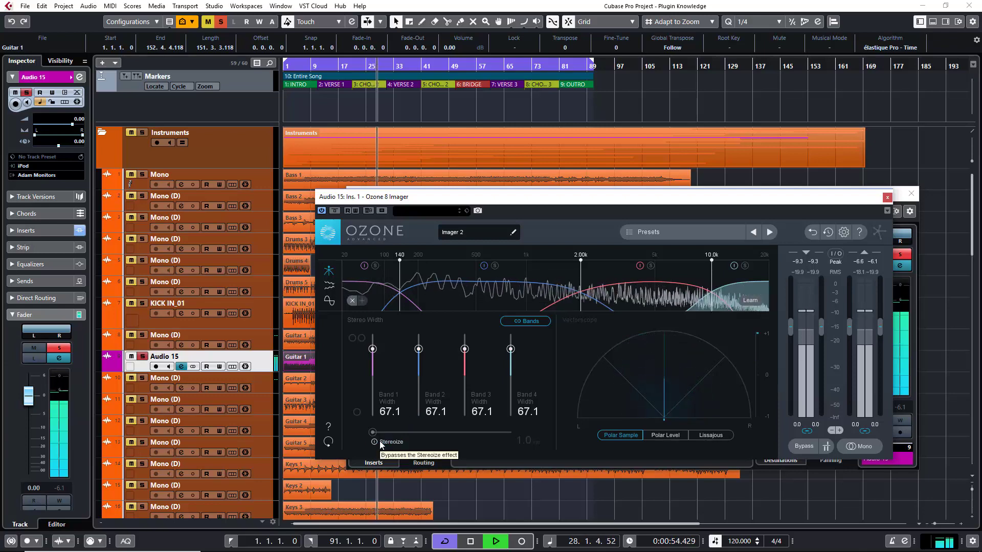
{"action": "left_click", "coordinate": [379, 441]}
{"action": "left_click_drag", "start_coordinate": [380, 434], "coordinate": [398, 433]}
{"action": "key", "text": "space"}
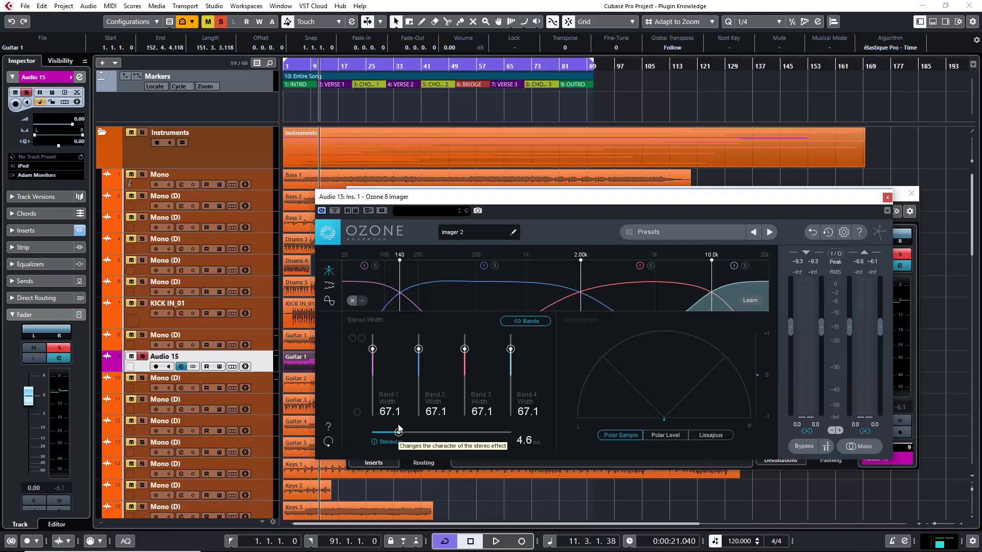
Compare Stereoize off and on with a 20.0 ms delay during playback, reduce the delay to 6.1 ms, and stop
{"action": "key", "text": "space"}
{"action": "left_click_drag", "start_coordinate": [399, 435], "coordinate": [523, 441]}
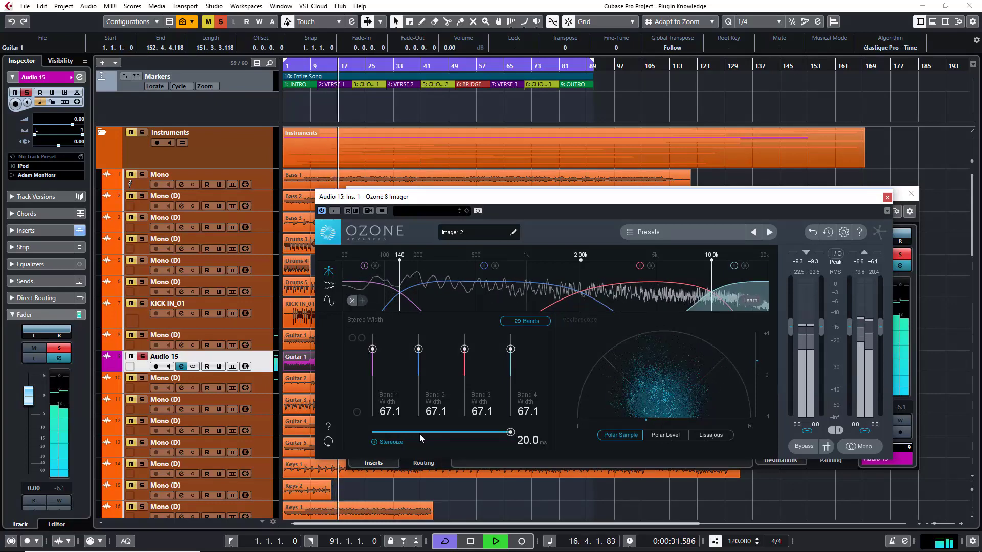
{"action": "left_click", "coordinate": [396, 443]}
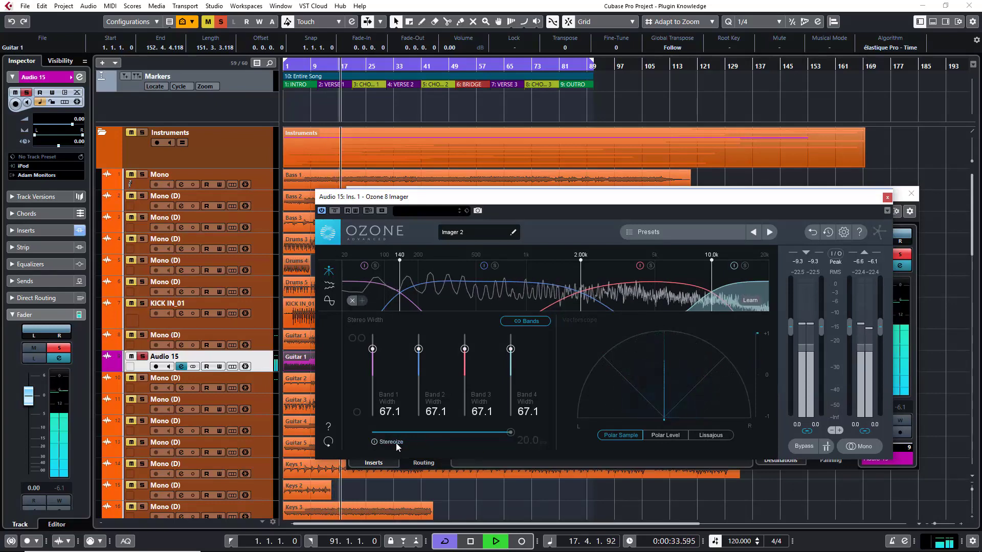
{"action": "left_click", "coordinate": [396, 442]}
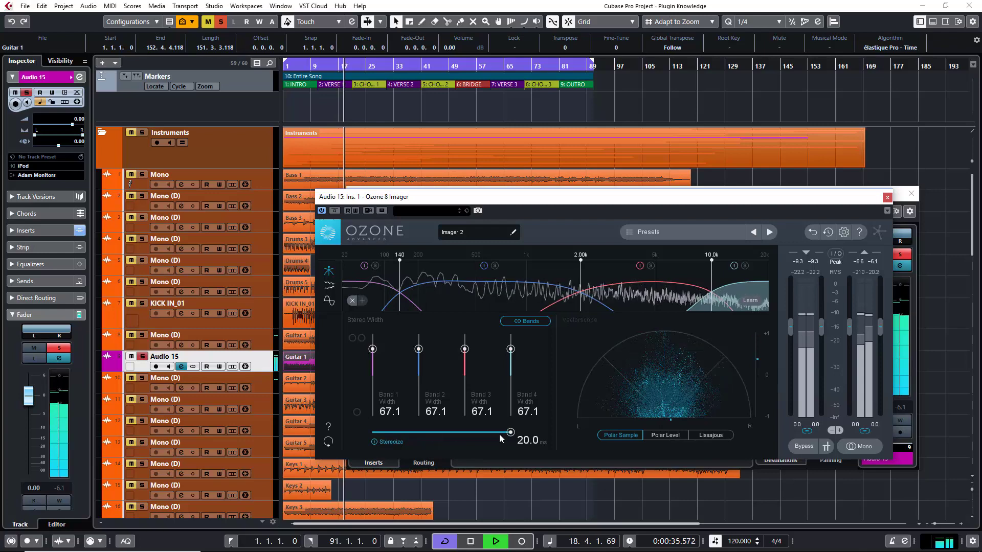
{"action": "left_click_drag", "start_coordinate": [511, 432], "coordinate": [484, 432]}
{"action": "left_click_drag", "start_coordinate": [436, 431], "coordinate": [409, 434]}
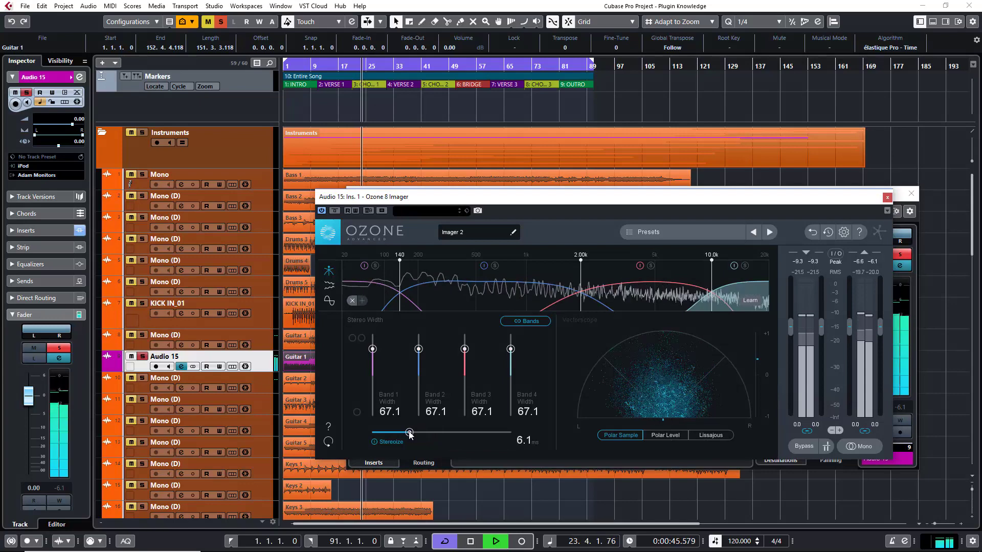
{"action": "key", "text": "space"}
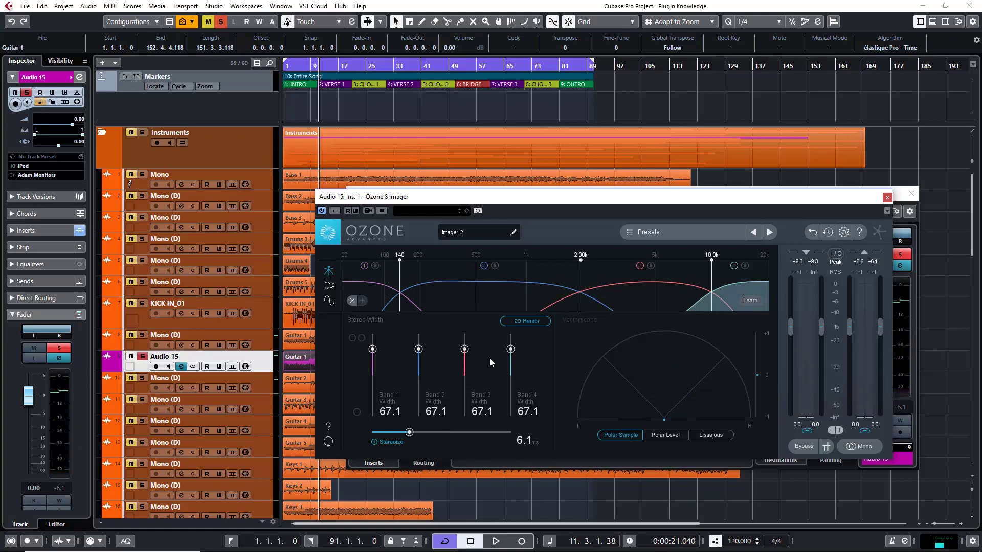
Reset the band widths to 0, unlink the bands, and have the Imager learn the guitar's crossovers during playback
{"action": "left_click_drag", "start_coordinate": [510, 349], "coordinate": [513, 375]}
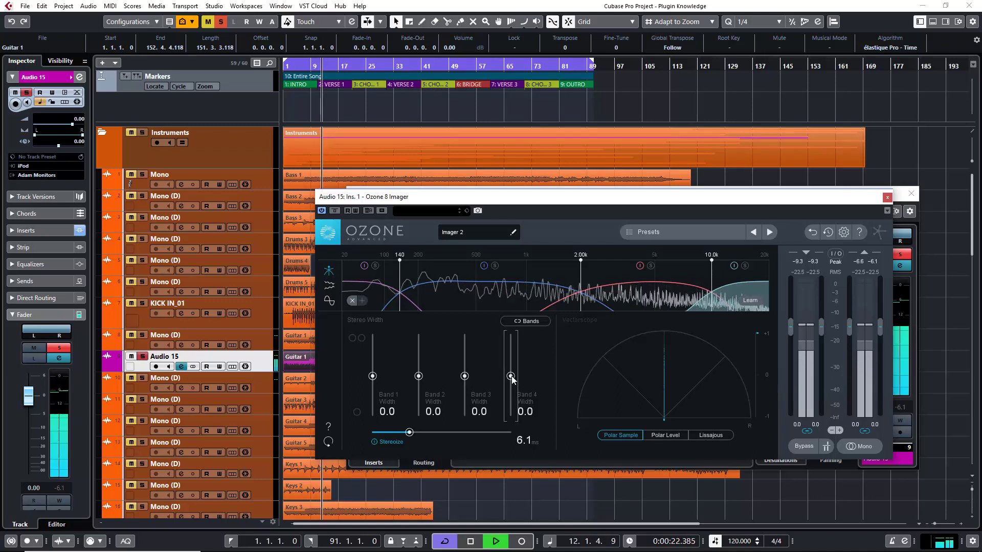
{"action": "left_click", "coordinate": [750, 301]}
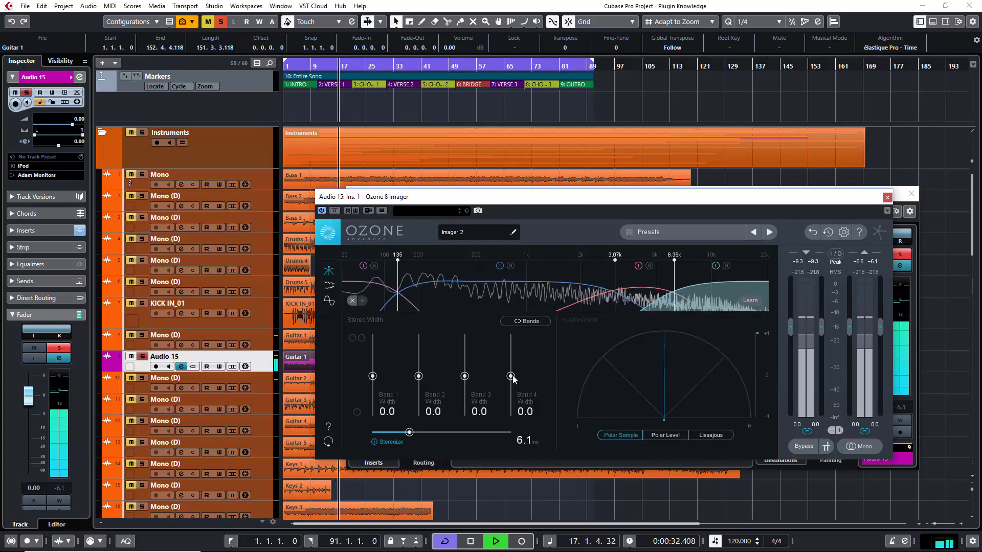
Set the guitar's widths to 65.8 for Band 4, 48.1 for Band 3, 39.2 for Band 2 and -22.8 for Band 1
{"action": "left_click_drag", "start_coordinate": [510, 376], "coordinate": [510, 351]}
{"action": "mouse_move", "coordinate": [465, 376]}
{"action": "left_mouse_down"}
{"action": "mouse_move", "coordinate": [465, 357]}
{"action": "mouse_move", "coordinate": [417, 360]}
{"action": "mouse_move", "coordinate": [373, 379]}
{"action": "mouse_move", "coordinate": [376, 393]}
{"action": "mouse_move", "coordinate": [375, 386]}
{"action": "left_mouse_up"}
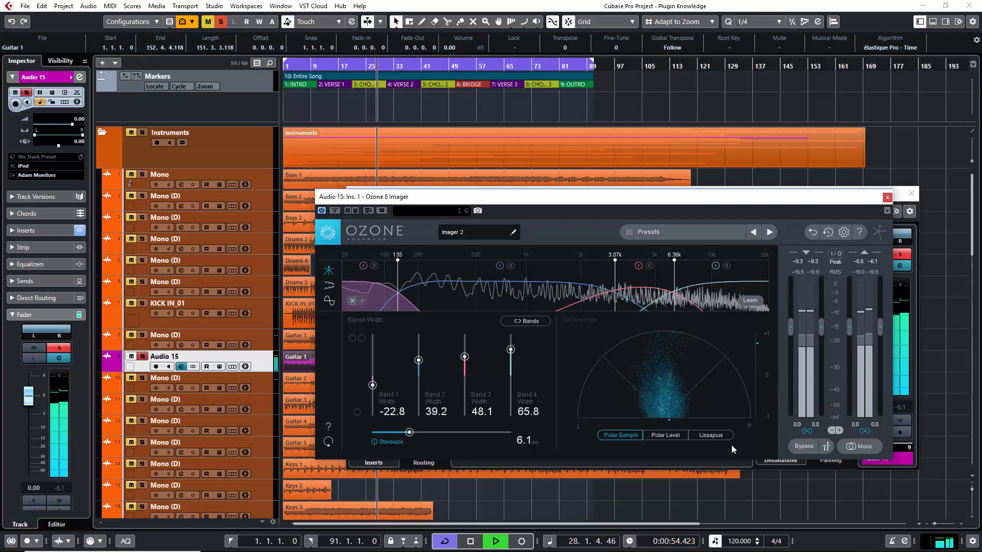
Compare Stereoize off and on for the guitar, raise its delay to 20.0 ms during playback, and stop
{"action": "left_click", "coordinate": [394, 440]}
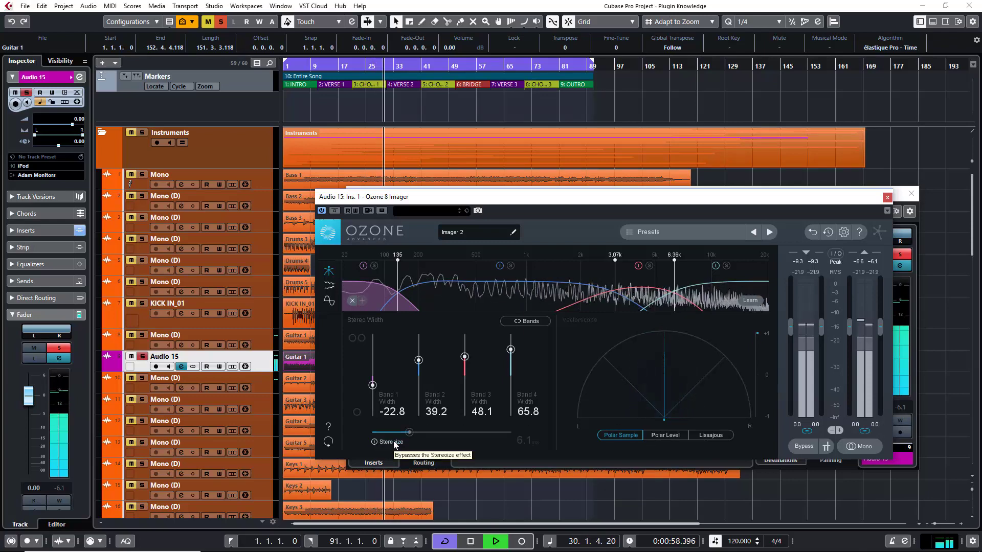
{"action": "left_click", "coordinate": [394, 441]}
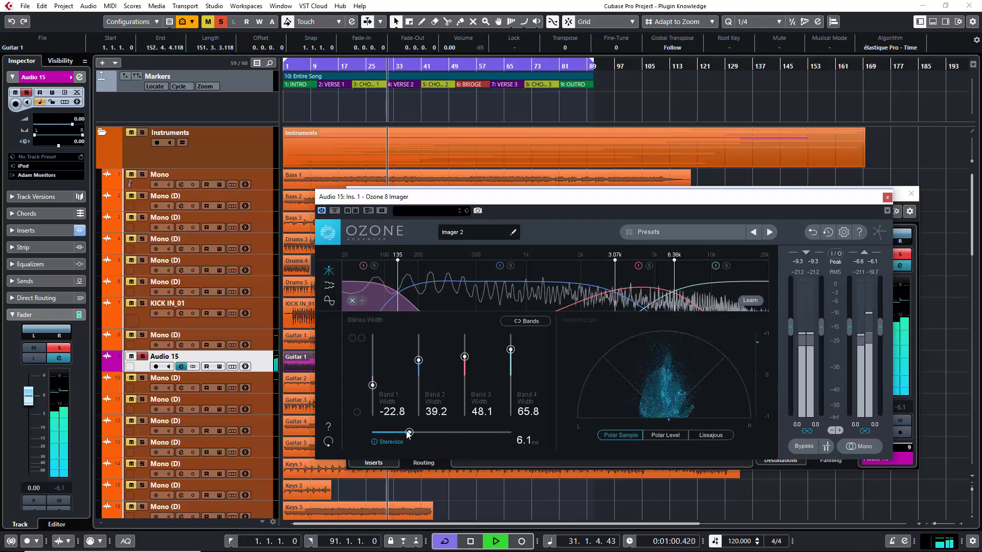
{"action": "left_click_drag", "start_coordinate": [409, 434], "coordinate": [522, 438]}
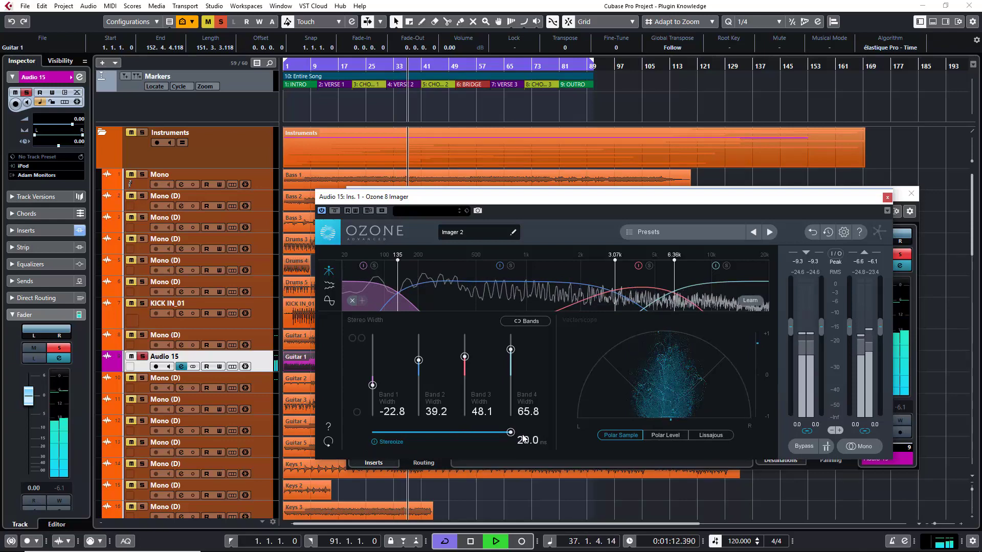
{"action": "left_click", "coordinate": [395, 442]}
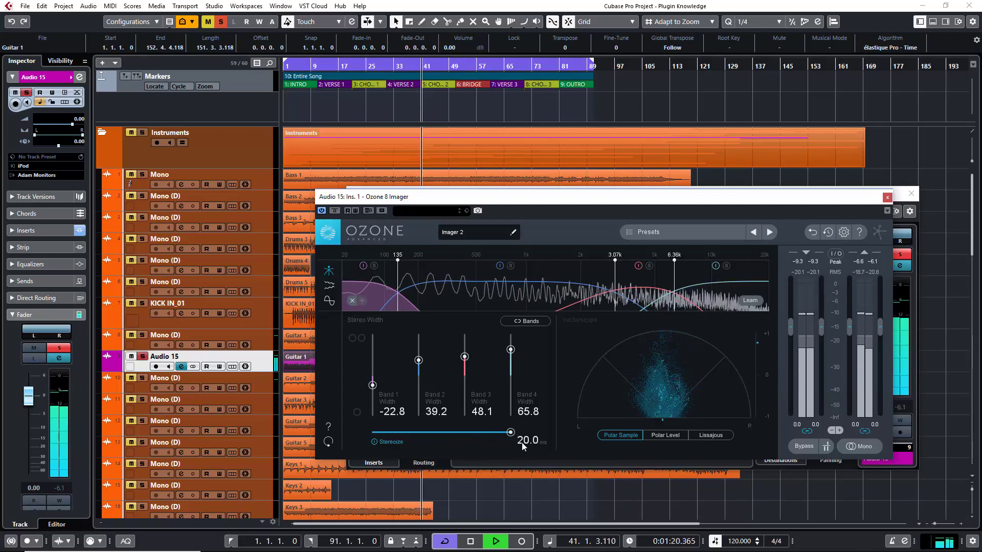
{"action": "key", "text": "space"}
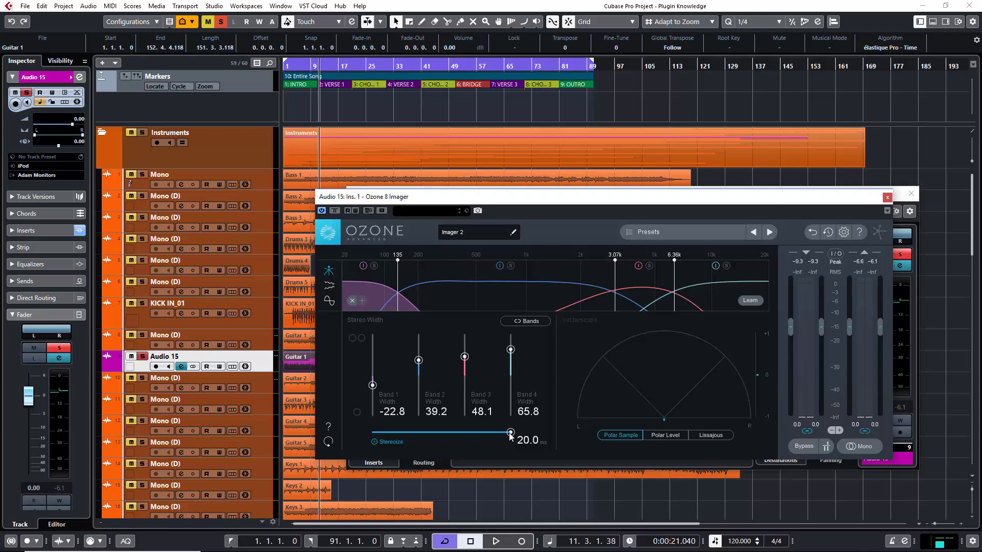
Play the guitar while sweeping the Stereoize delay through 1.0, 6.0 and 10.1 ms to 20.0 ms, and stop playback
{"action": "key", "text": "space"}
{"action": "left_click_drag", "start_coordinate": [511, 433], "coordinate": [471, 435]}
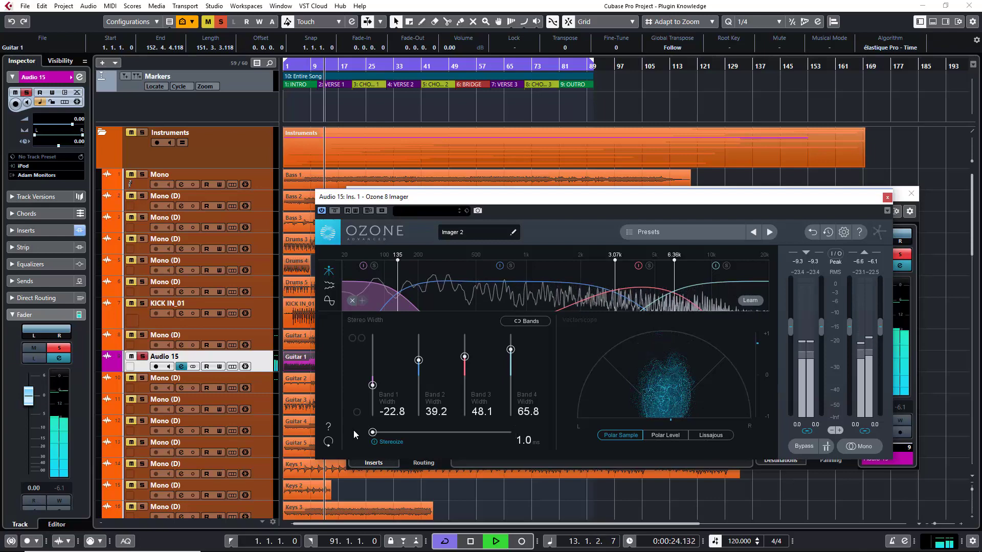
{"action": "left_click", "coordinate": [386, 442]}
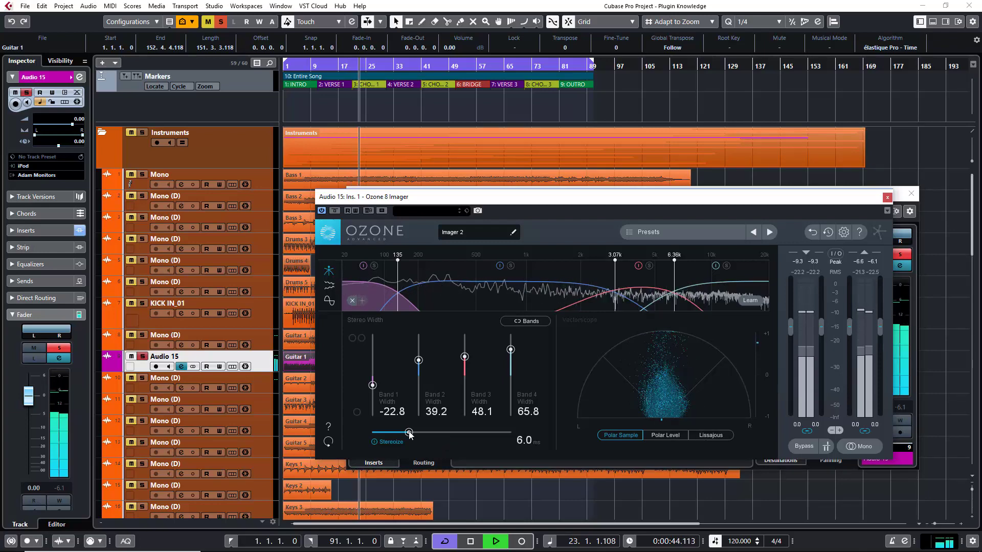
{"action": "left_click_drag", "start_coordinate": [409, 434], "coordinate": [440, 438]}
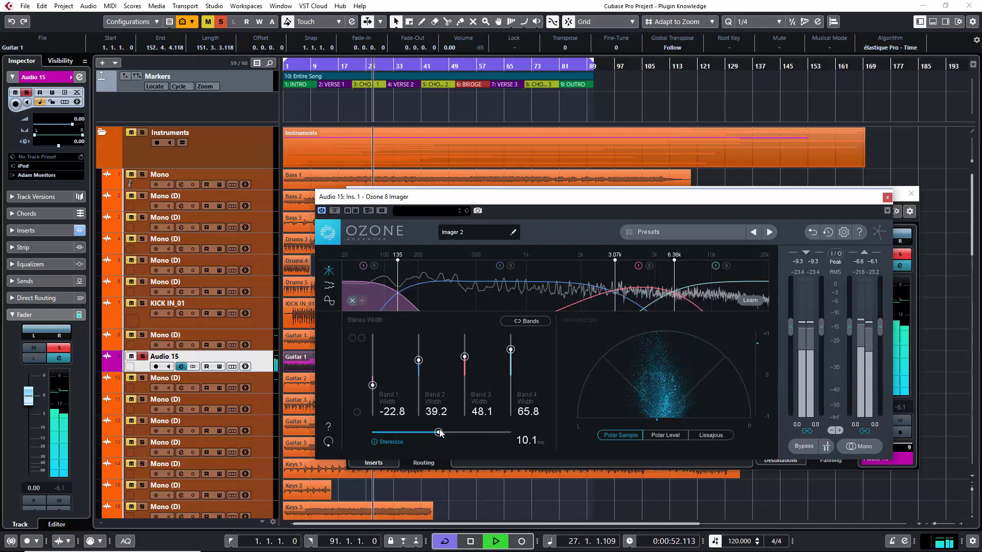
{"action": "left_click_drag", "start_coordinate": [438, 433], "coordinate": [522, 434]}
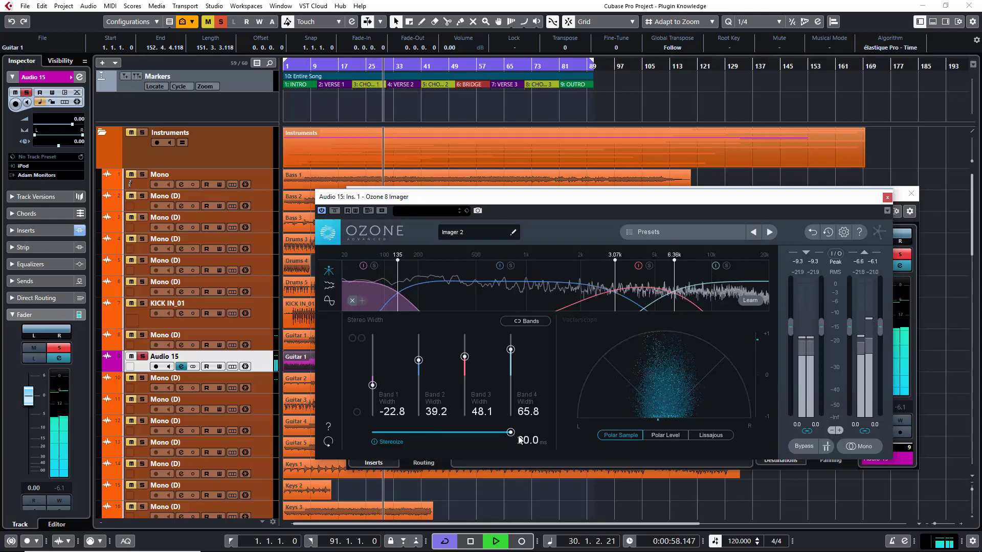
{"action": "key", "text": "space"}
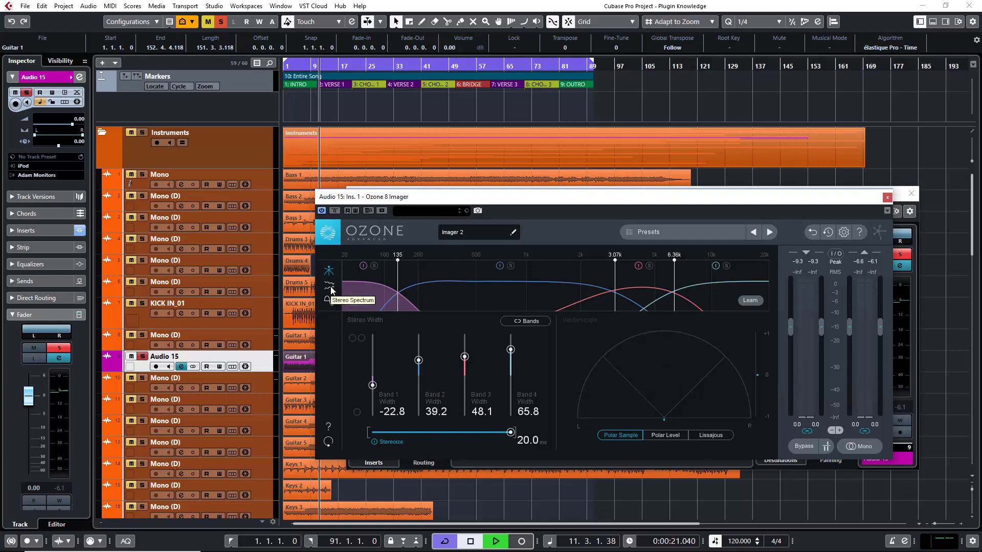
View the guitar in the Stereo Spectrum with Stereoize off and on, and in the Correlation Trace during playback
{"action": "key", "text": "space"}
{"action": "left_click", "coordinate": [330, 288]}
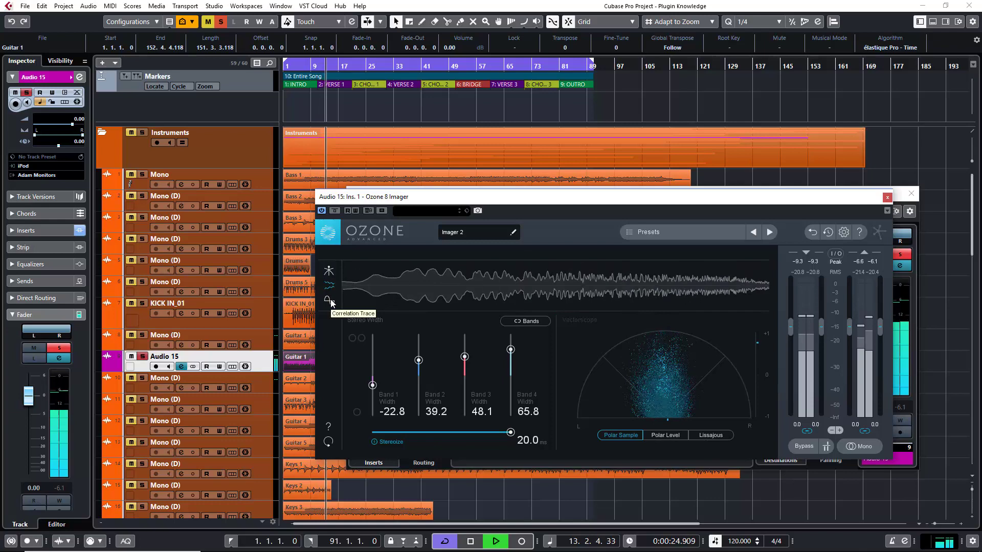
{"action": "left_click", "coordinate": [374, 442]}
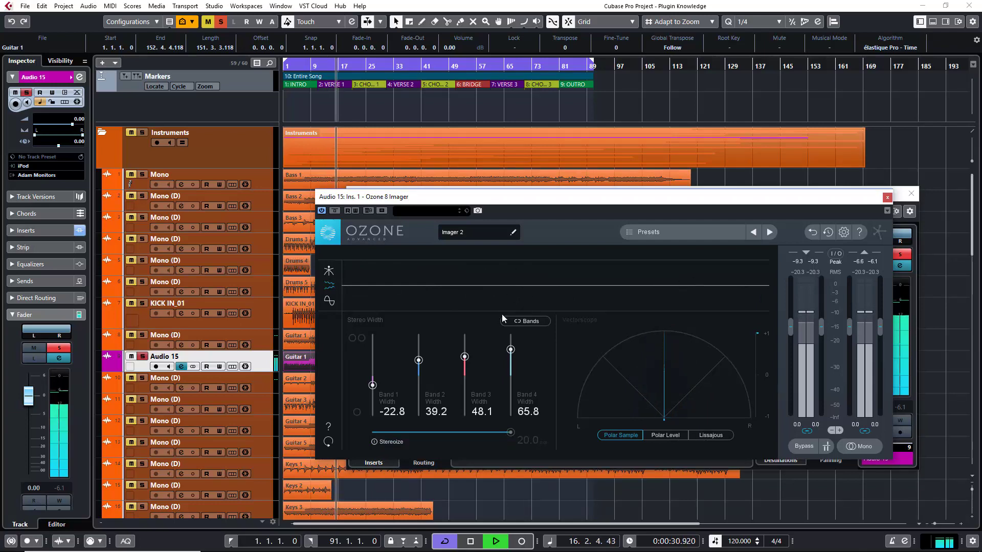
{"action": "left_click", "coordinate": [376, 440]}
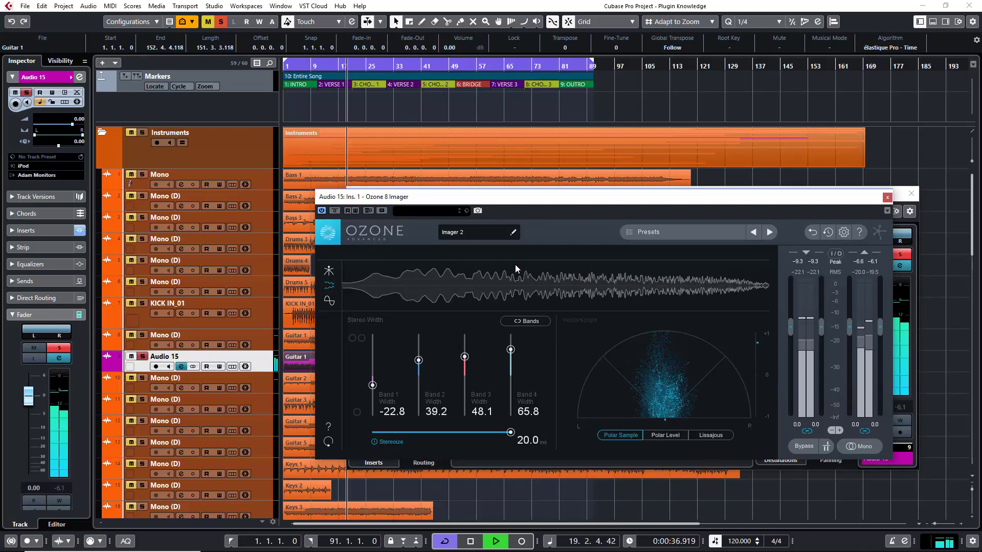
{"action": "left_click", "coordinate": [331, 300]}
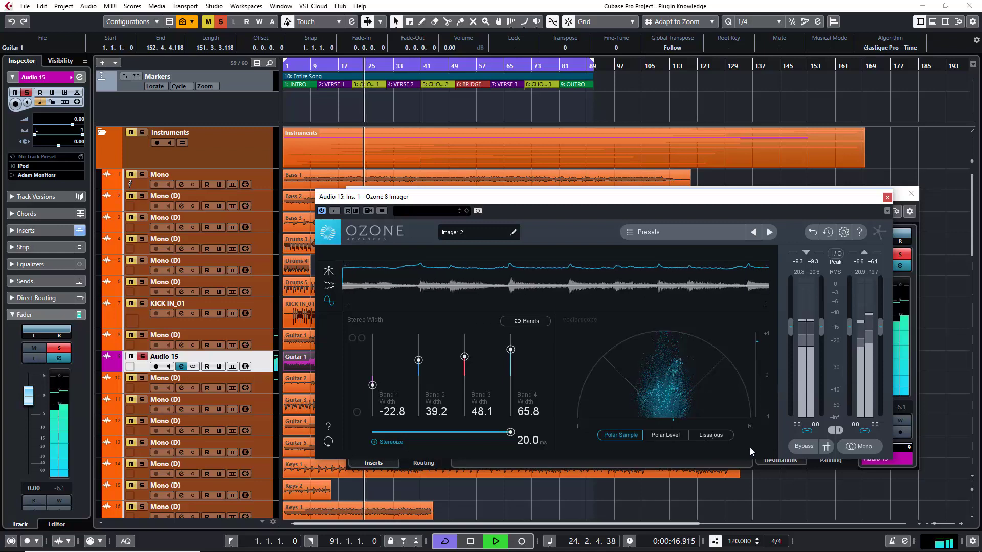
{"action": "key", "text": "space"}
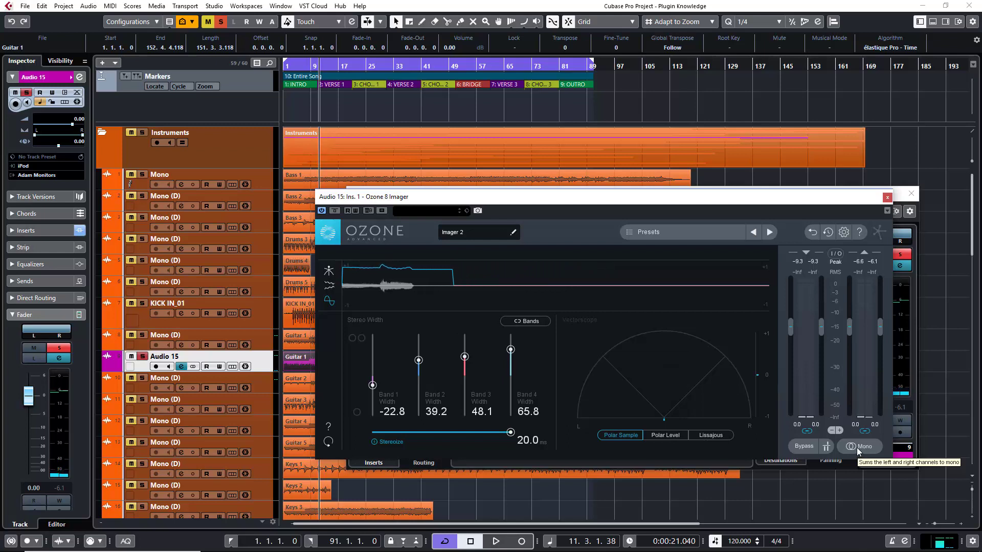
Check the guitar's mono compatibility during playback by switching the mono sum on and off, toggle Stereoize off and on, and stop
{"action": "key", "text": "space"}
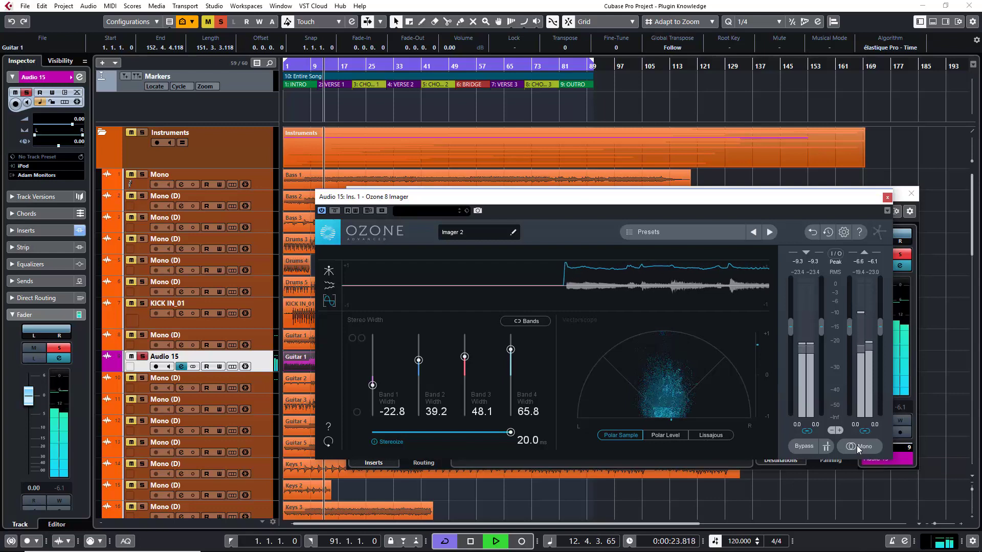
{"action": "left_click", "coordinate": [859, 447]}
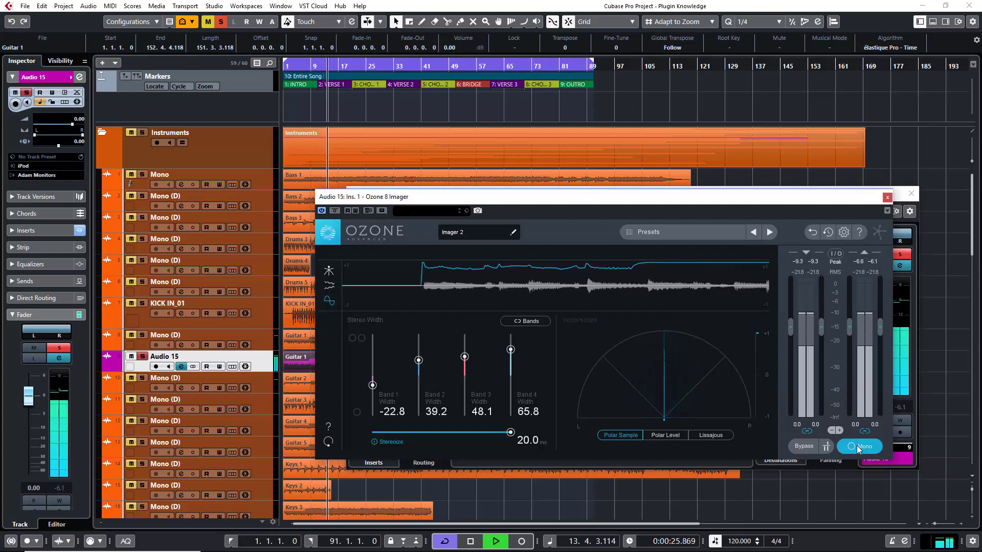
{"action": "left_click", "coordinate": [859, 447]}
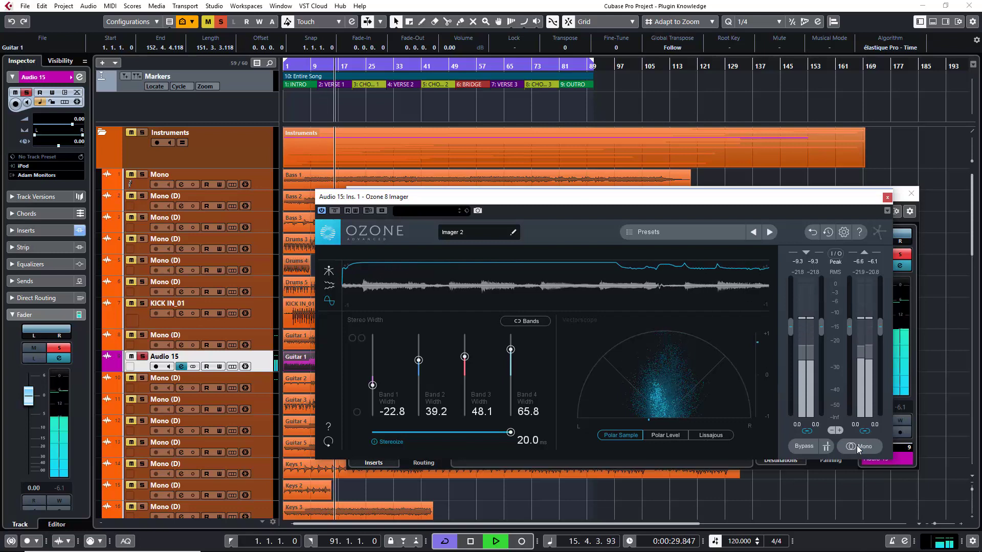
{"action": "left_click", "coordinate": [374, 442]}
{"action": "left_click", "coordinate": [373, 442]}
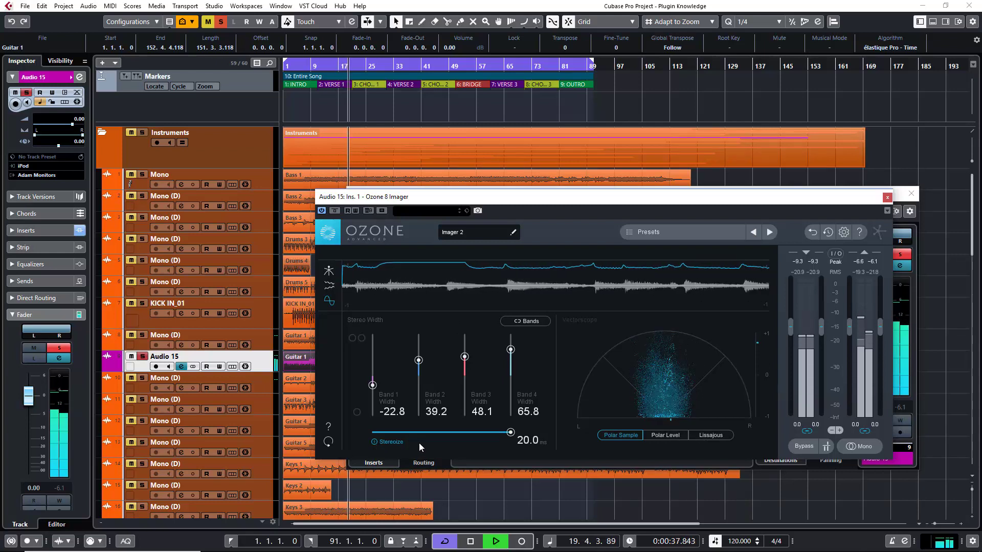
{"action": "key", "text": "space"}
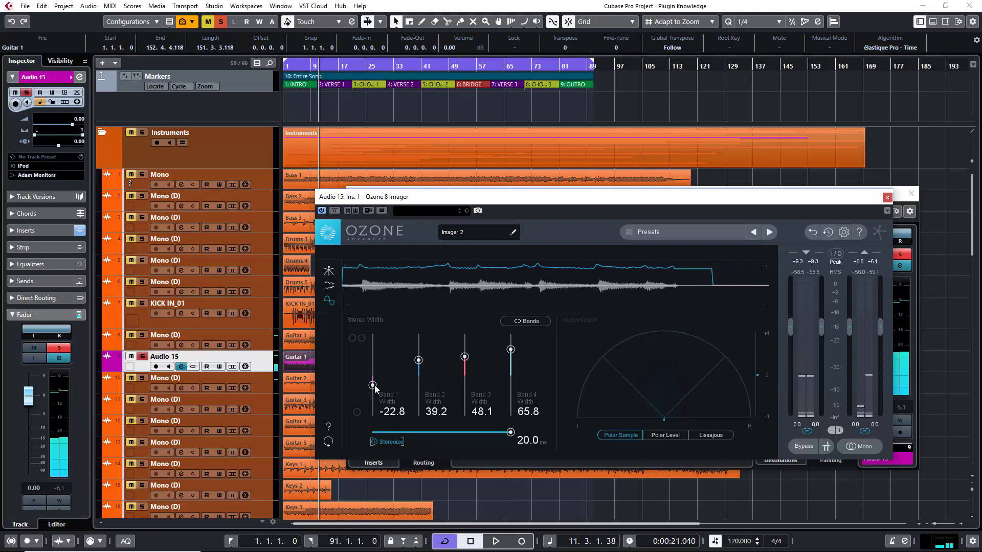
Set the stereo width of all four bands to 100
{"action": "left_click_drag", "start_coordinate": [372, 386], "coordinate": [355, 324]}
{"action": "left_click_drag", "start_coordinate": [419, 360], "coordinate": [431, 318]}
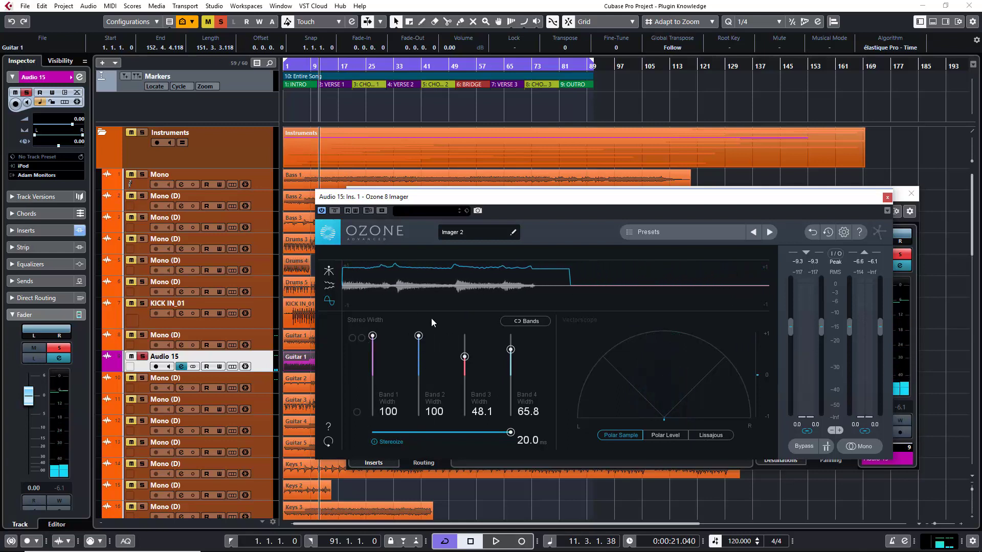
{"action": "left_click_drag", "start_coordinate": [465, 357], "coordinate": [465, 327]}
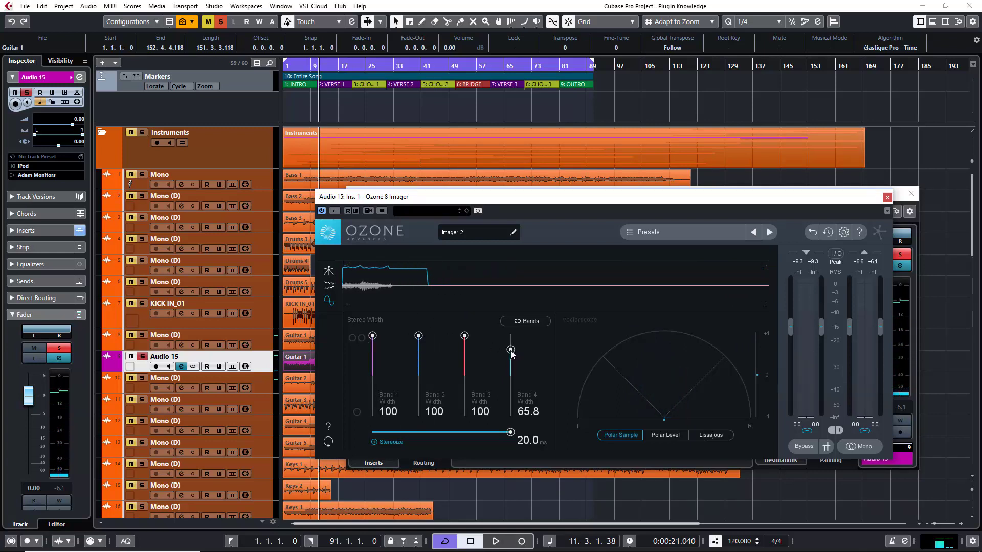
{"action": "left_click_drag", "start_coordinate": [509, 351], "coordinate": [510, 335]}
Play the fully widened guitar summed to mono, compare it with the Imager bypassed, return to stereo, and stop playback
{"action": "key", "text": "space"}
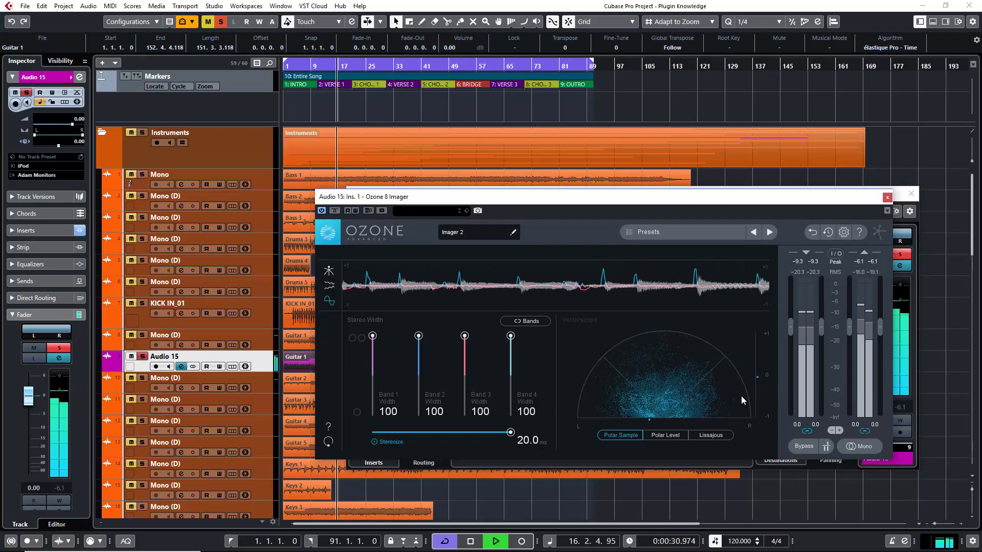
{"action": "left_click", "coordinate": [857, 449]}
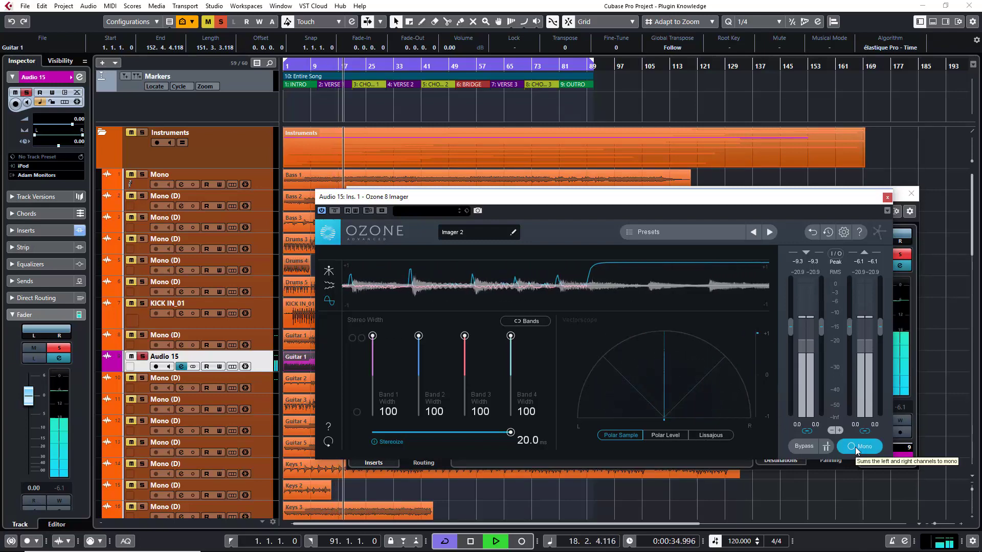
{"action": "left_click", "coordinate": [803, 446]}
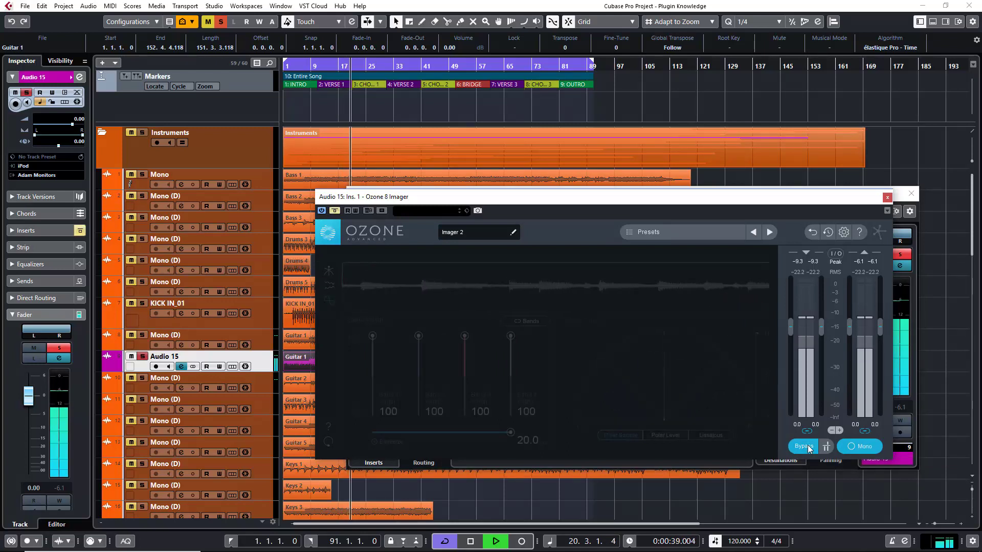
{"action": "left_click", "coordinate": [808, 445]}
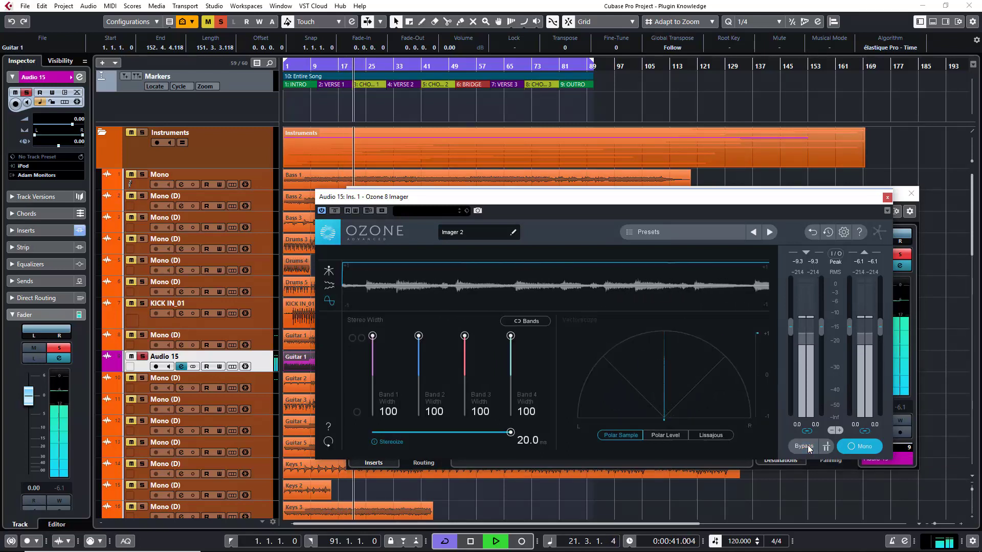
{"action": "left_click", "coordinate": [861, 448]}
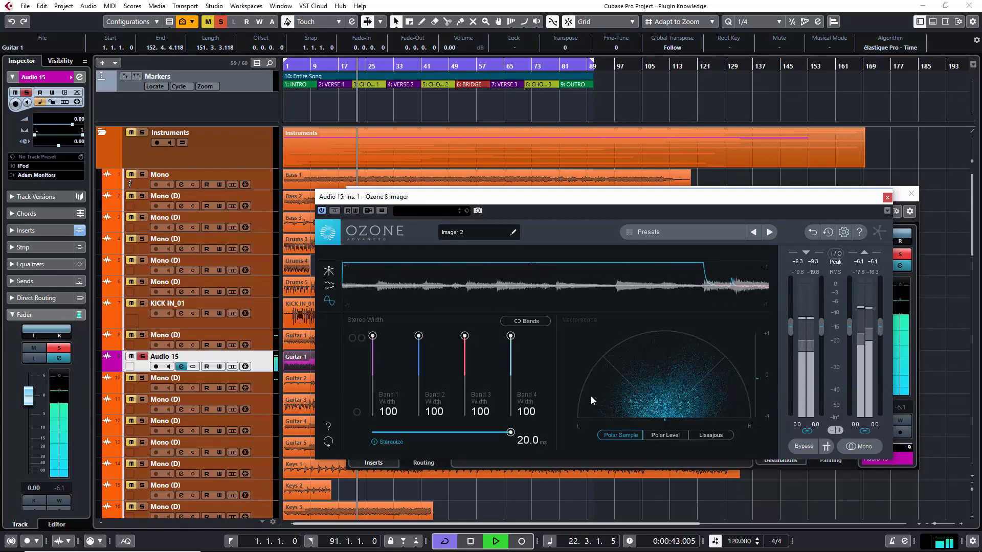
{"action": "key", "text": "space"}
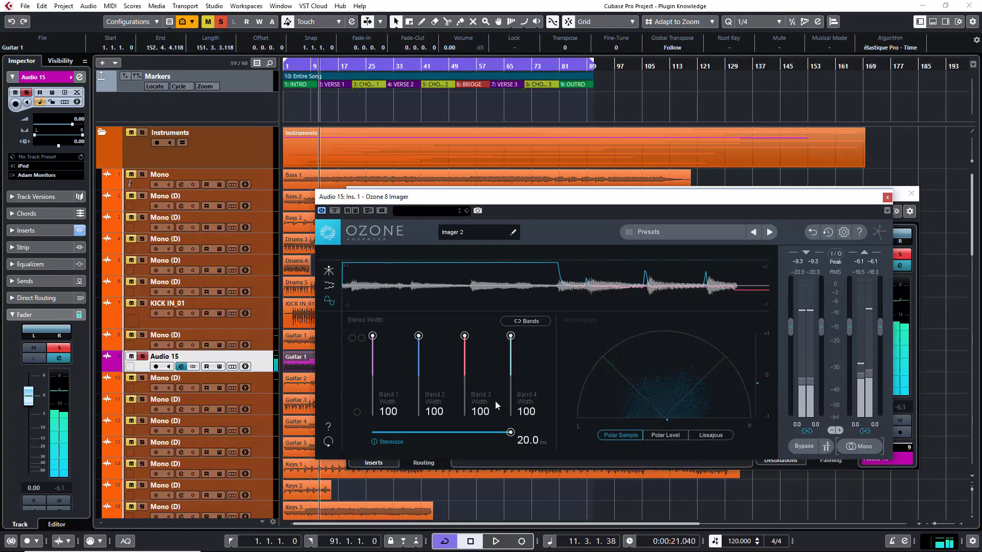